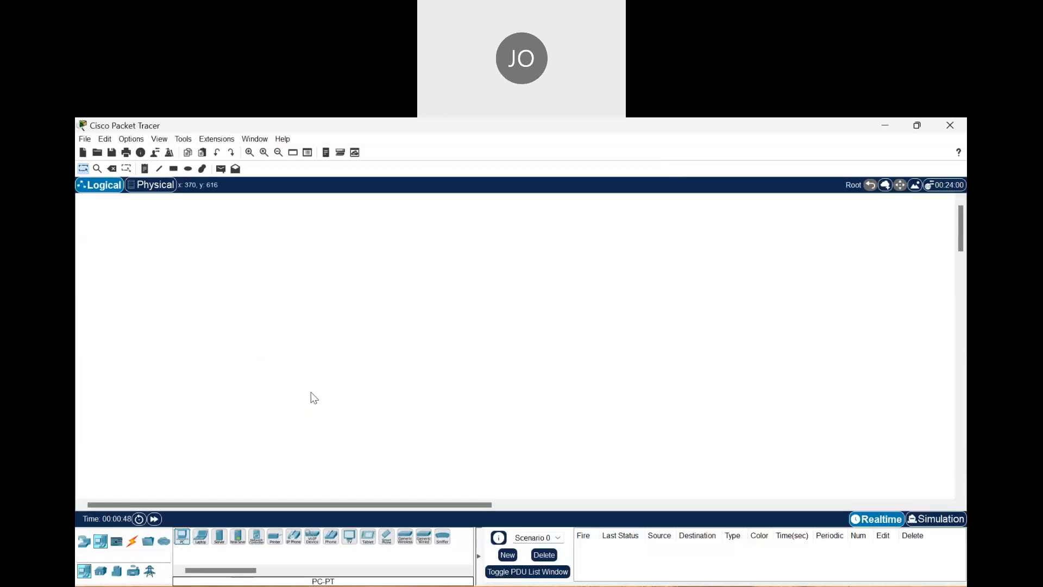
Step: Place two PC-PT computers side by side in the logical workspace with a wide gap between them
{"action": "left_click", "coordinate": [183, 537]}
{"action": "left_click", "coordinate": [526, 399]}
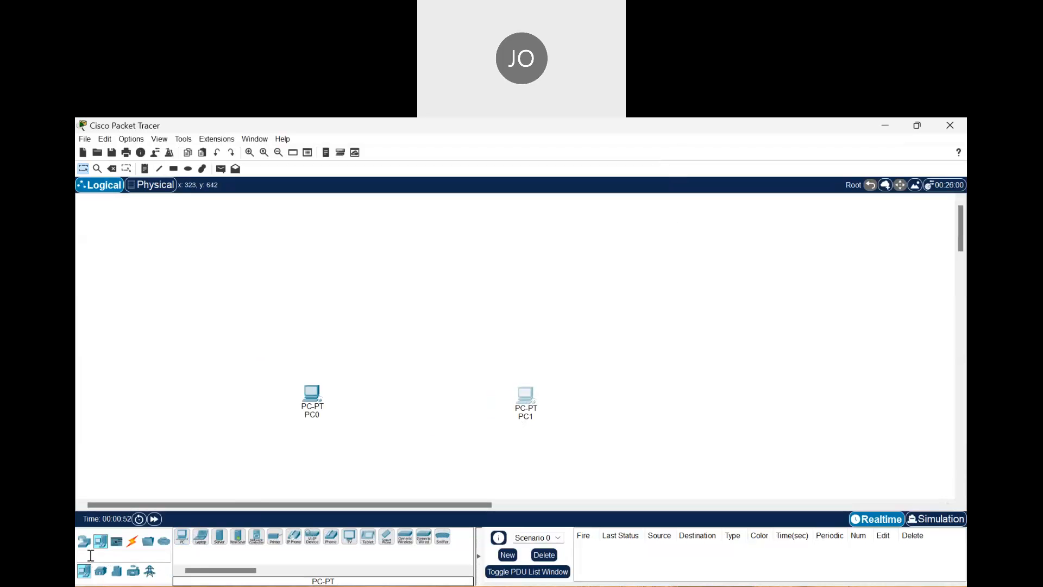
Step: Add a WLC-PT wireless LAN controller from the wireless devices and position it above and between the two PCs
{"action": "left_click", "coordinate": [84, 541]}
{"action": "left_click", "coordinate": [132, 570]}
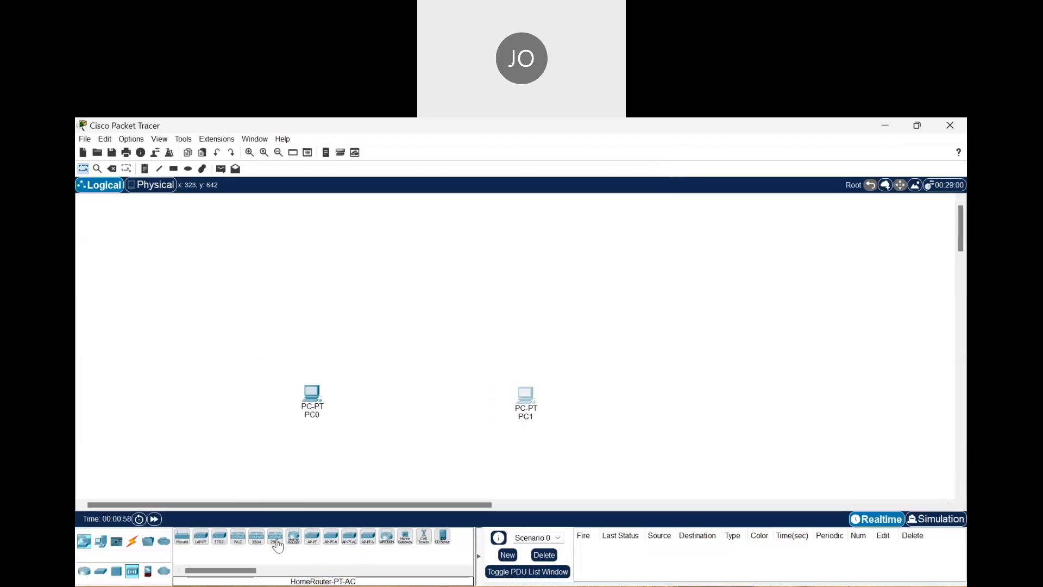
{"action": "left_click", "coordinate": [246, 542]}
{"action": "left_click", "coordinate": [229, 422]}
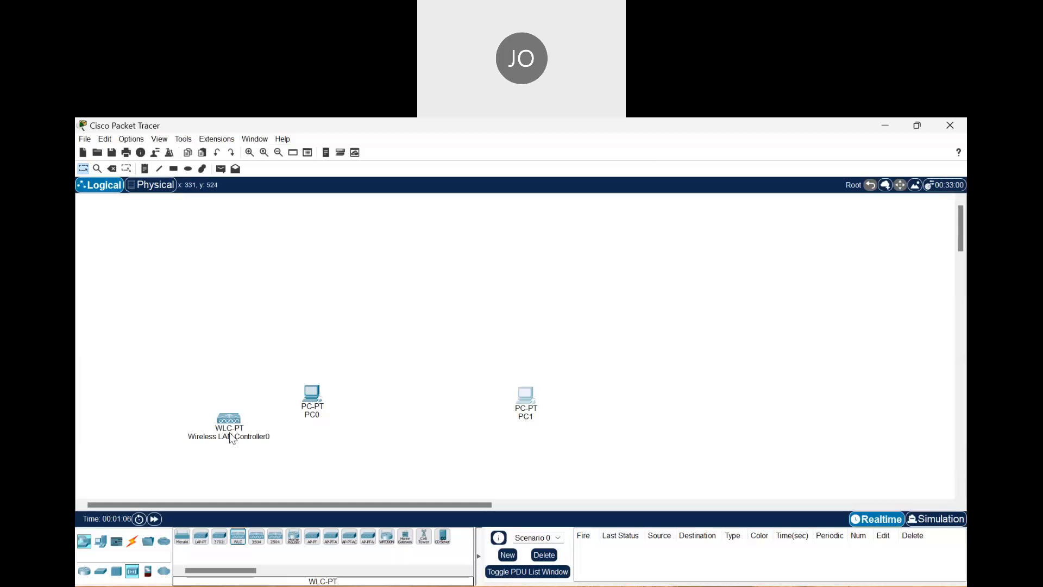
{"action": "left_click_drag", "start_coordinate": [229, 420], "coordinate": [435, 307]}
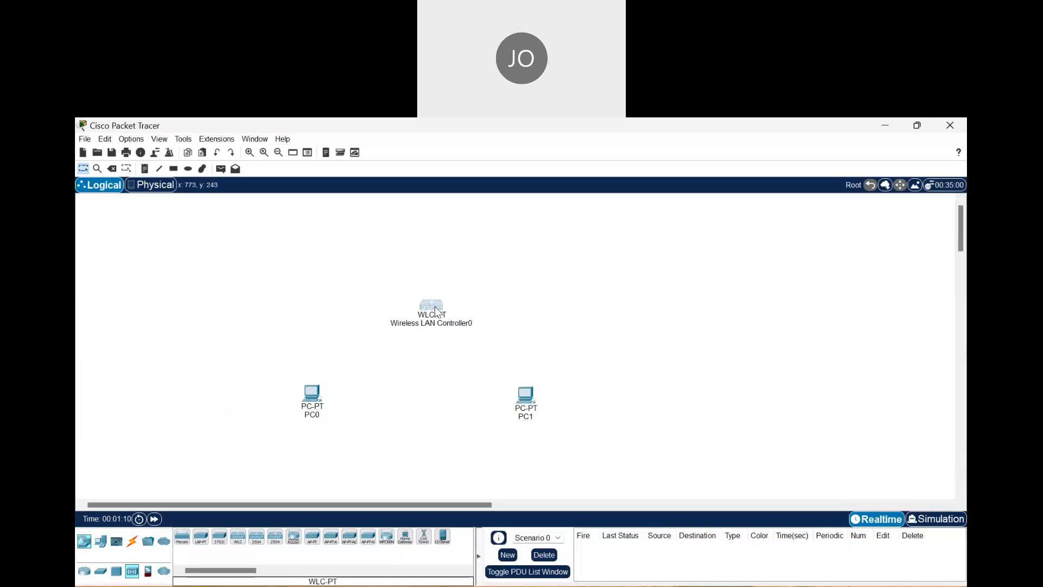
Step: Inspect the WLC-PT controller's physical view and configuration page, and delete the controller from the workspace
{"action": "left_click", "coordinate": [435, 309]}
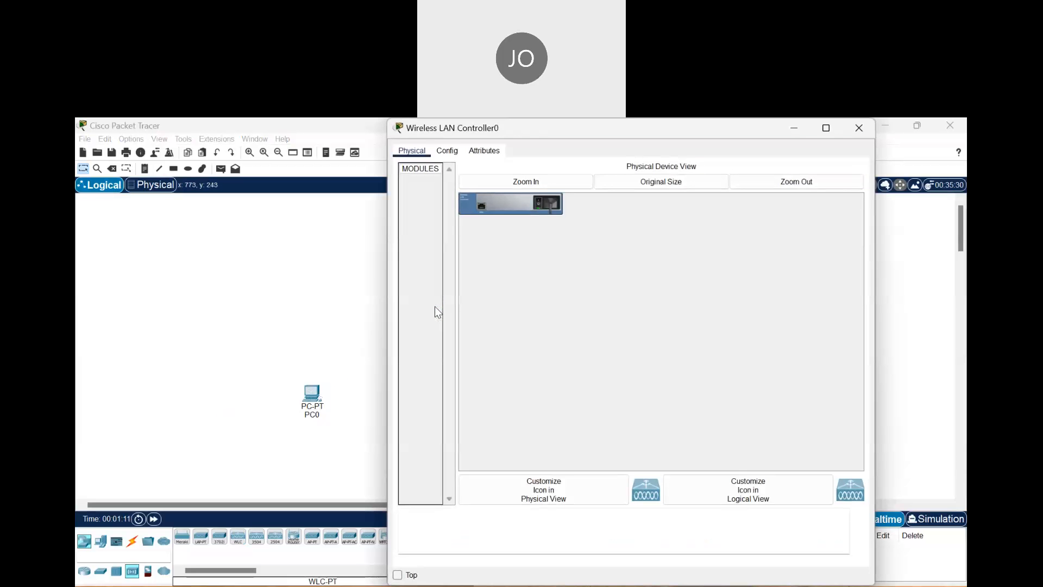
{"action": "left_click", "coordinate": [443, 152]}
{"action": "left_click", "coordinate": [421, 155]}
{"action": "left_click_drag", "start_coordinate": [699, 136], "coordinate": [598, 216]}
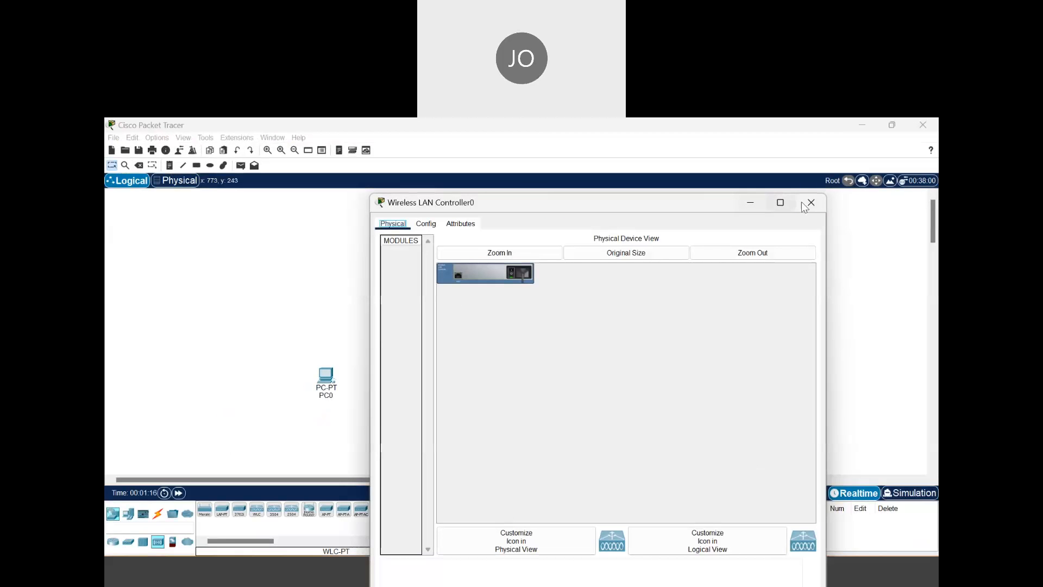
{"action": "left_click", "coordinate": [531, 254]}
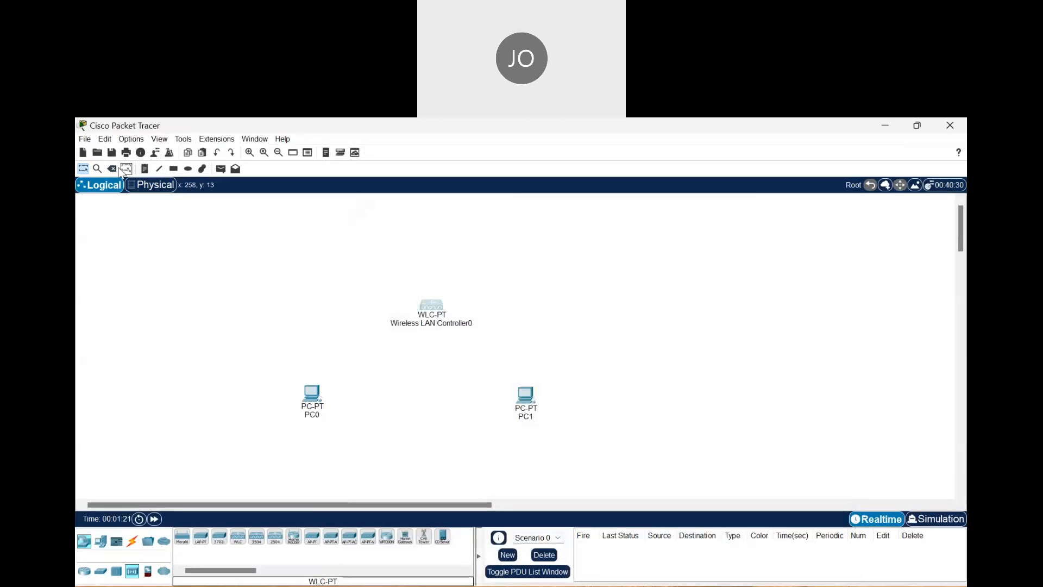
{"action": "key", "text": "Delete"}
{"action": "left_click", "coordinate": [524, 379]}
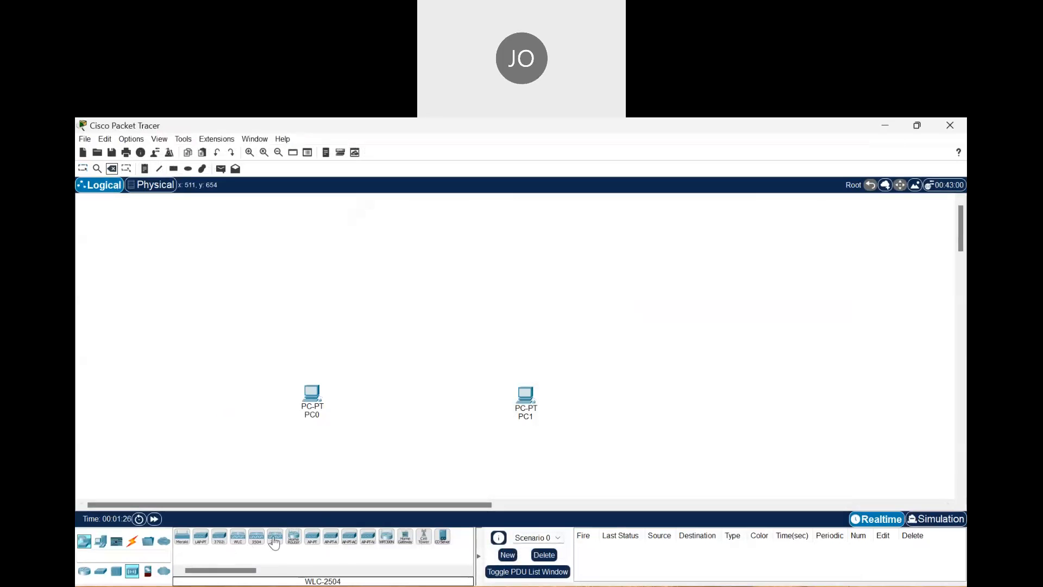
Step: Place a WLC-3504 wireless LAN controller between the two PCs and examine its ports in an enlarged physical view
{"action": "left_click", "coordinate": [257, 538]}
{"action": "left_click", "coordinate": [400, 382]}
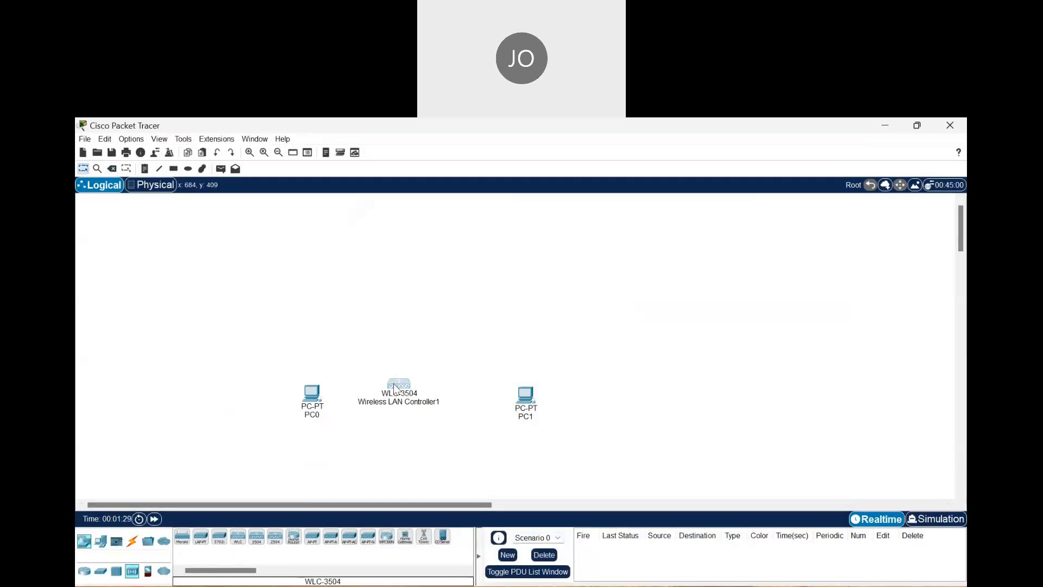
{"action": "left_click", "coordinate": [395, 388]}
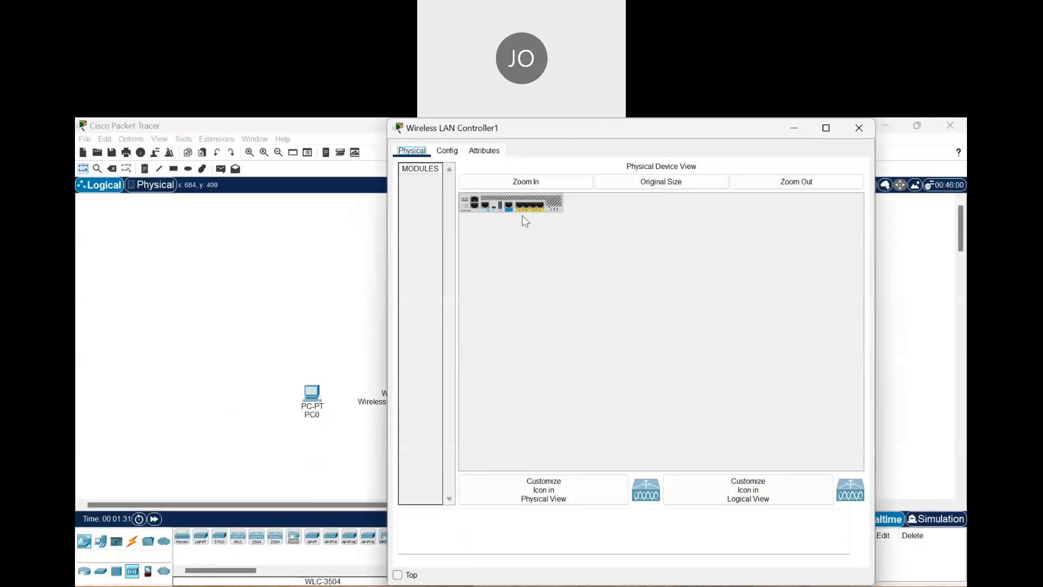
{"action": "left_click", "coordinate": [540, 181]}
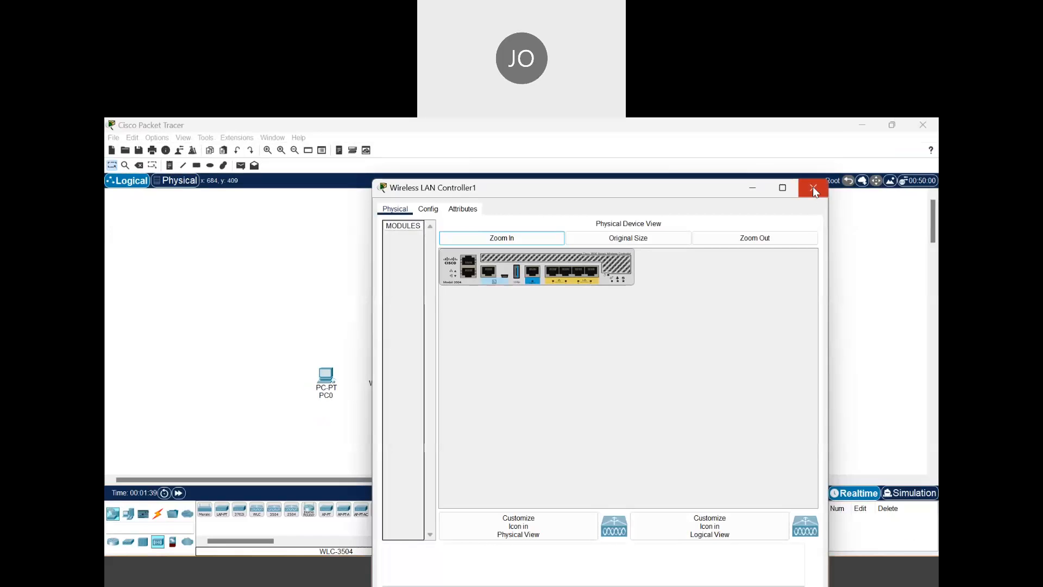
{"action": "left_click", "coordinate": [813, 187]}
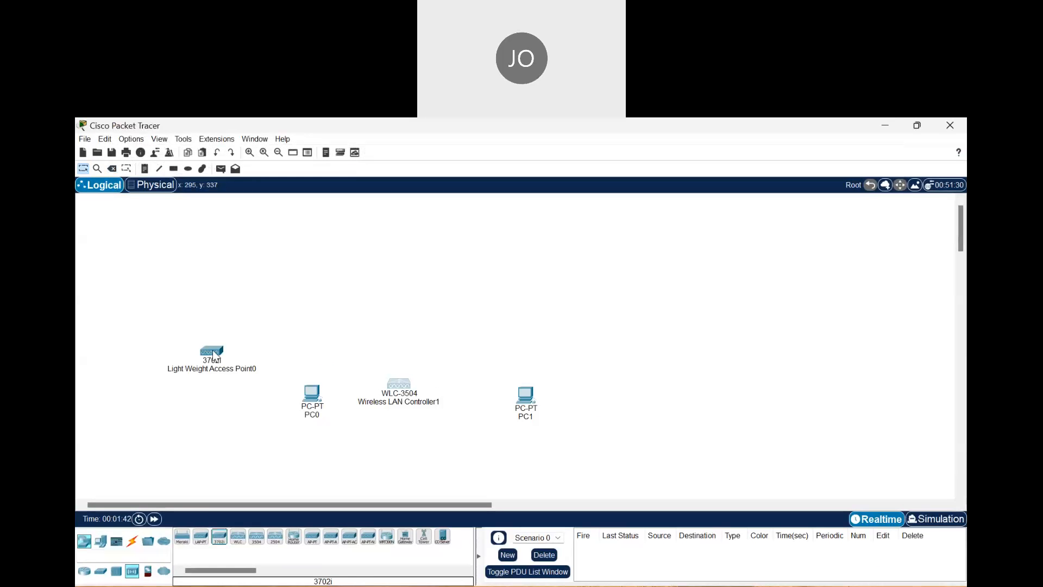
Step: Place a 3702i access point, a LAP-PT access point and a Meraki-MX65W security appliance beside PC0
{"action": "left_click", "coordinate": [200, 537]}
{"action": "left_click", "coordinate": [145, 403]}
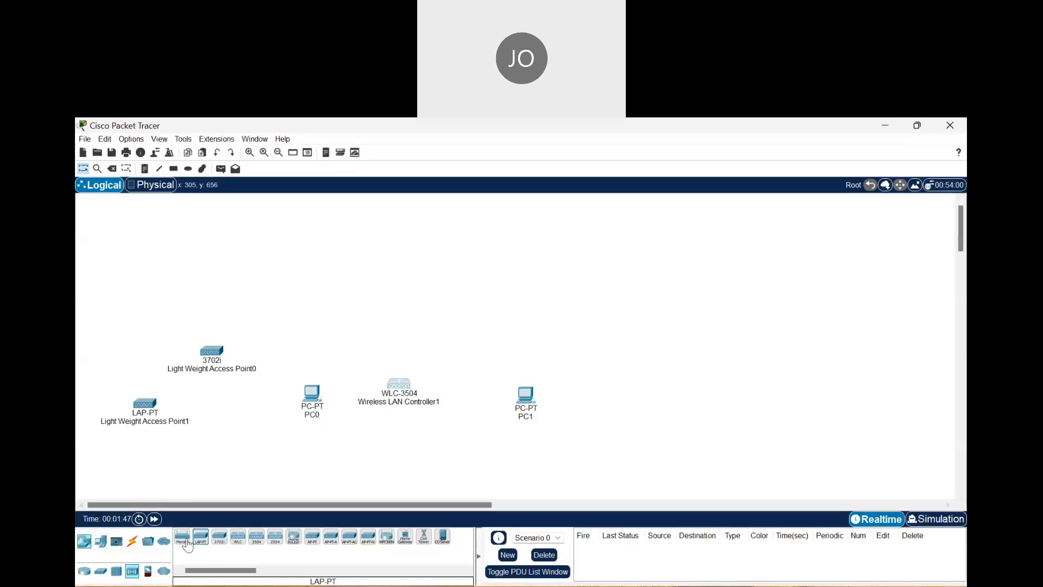
{"action": "left_click_drag", "start_coordinate": [182, 537], "coordinate": [217, 416]}
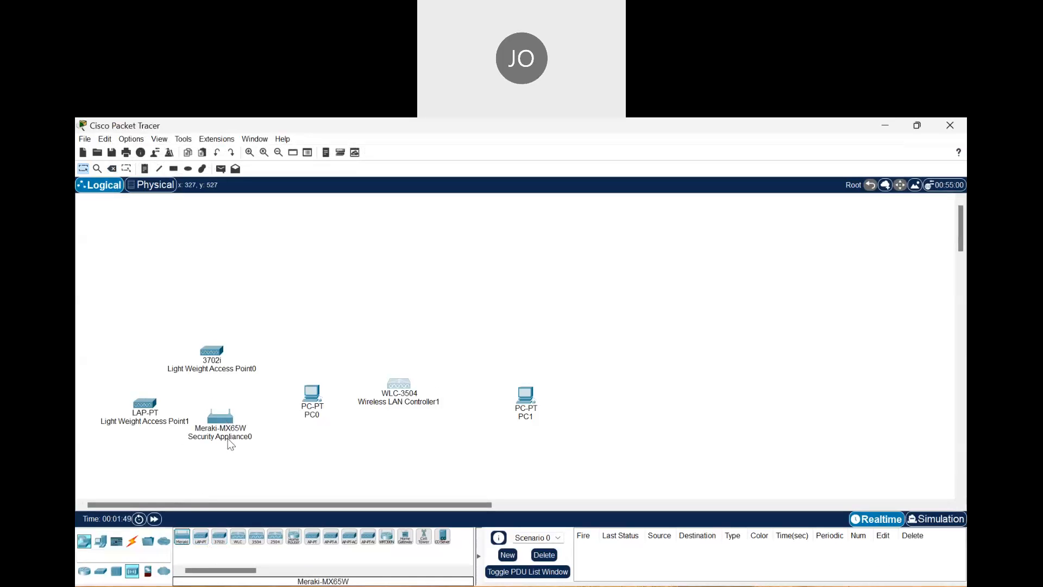
{"action": "mouse_move", "coordinate": [229, 444]}
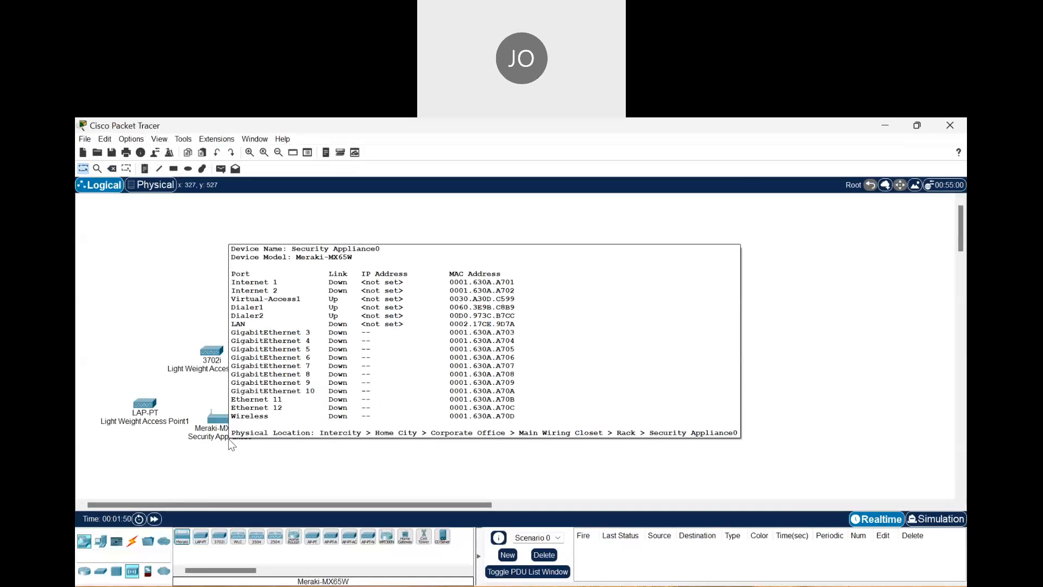
Step: Delete the WLC-3504 controller, the Meraki-MX65W appliance and both lightweight access points, leaving only the two PCs
{"action": "left_click", "coordinate": [112, 168]}
{"action": "left_click", "coordinate": [530, 375]}
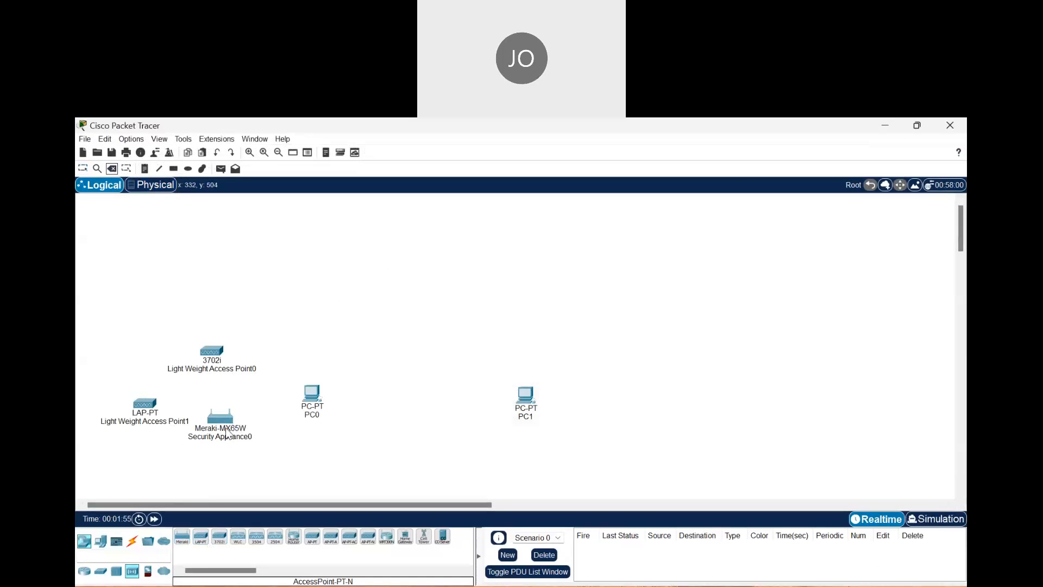
{"action": "left_click", "coordinate": [227, 433]}
{"action": "key", "text": "Return"}
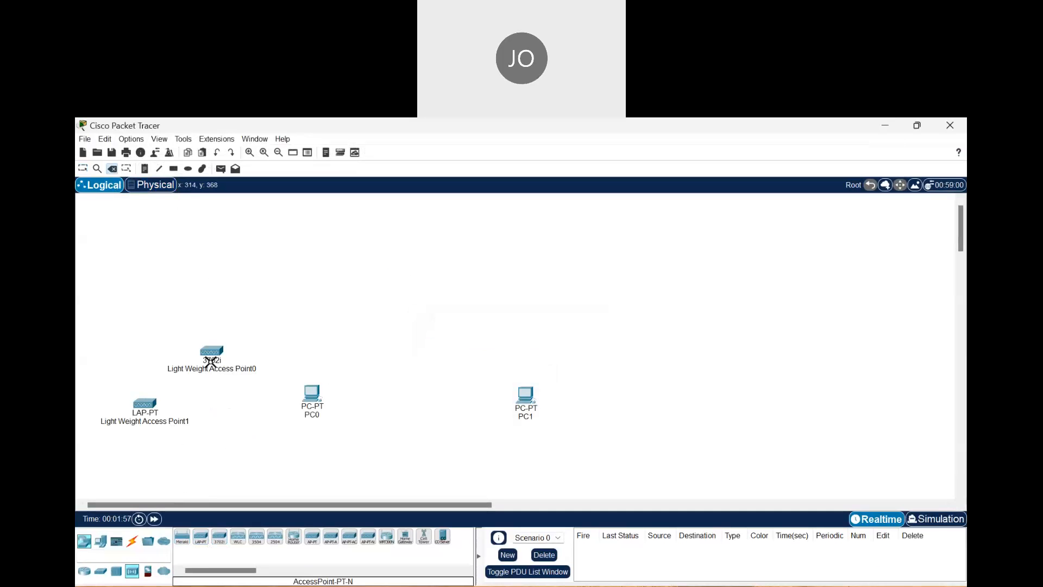
{"action": "left_click", "coordinate": [211, 361]}
{"action": "left_click", "coordinate": [530, 375]}
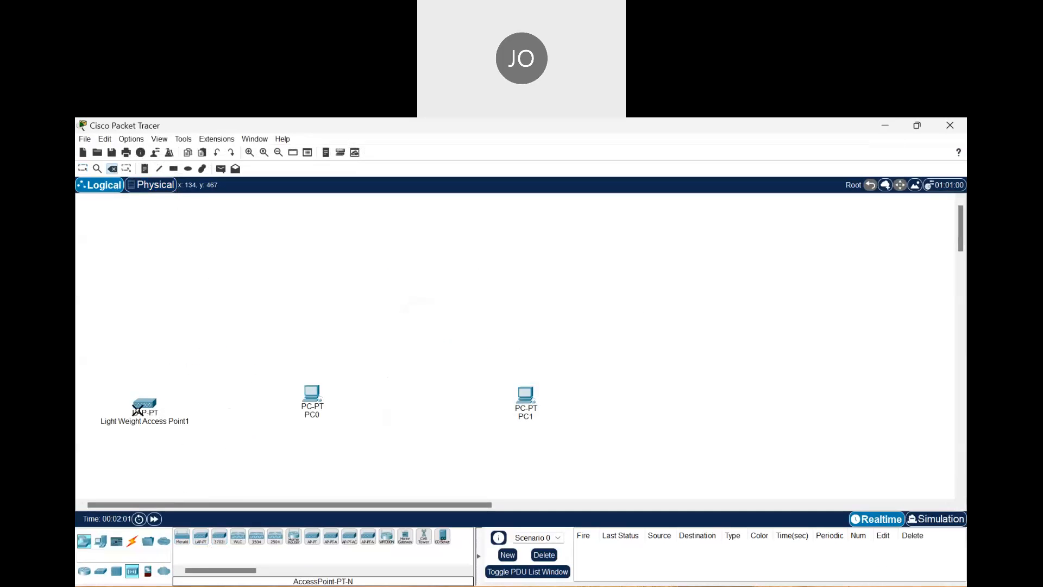
{"action": "left_click", "coordinate": [137, 408]}
{"action": "left_click", "coordinate": [531, 375]}
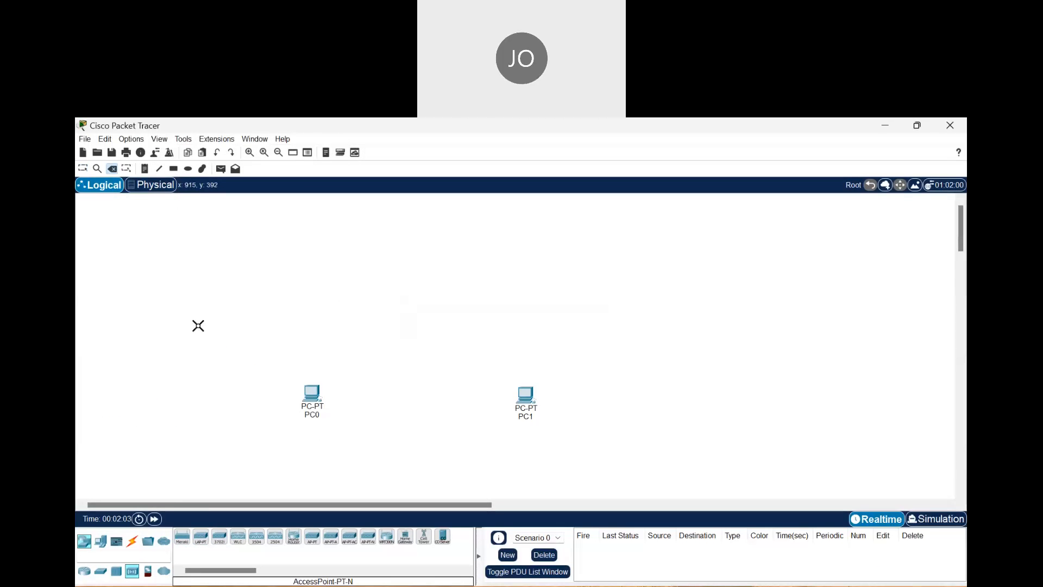
{"action": "left_click", "coordinate": [82, 169]}
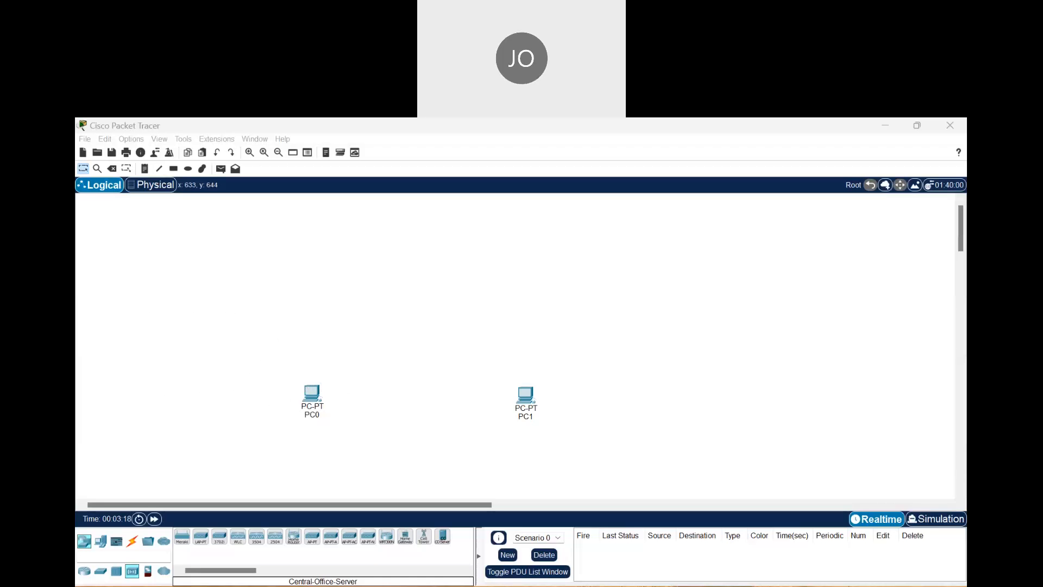
Step: Add a WRT300N wireless router and position it above and between the two PCs
{"action": "left_click", "coordinate": [653, 445]}
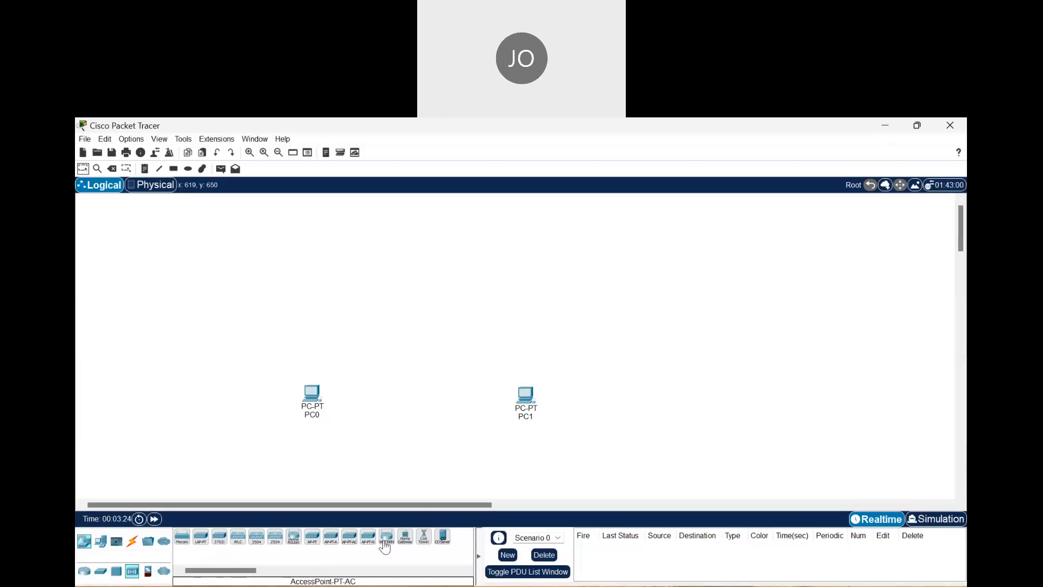
{"action": "left_click_drag", "start_coordinate": [386, 536], "coordinate": [433, 332]}
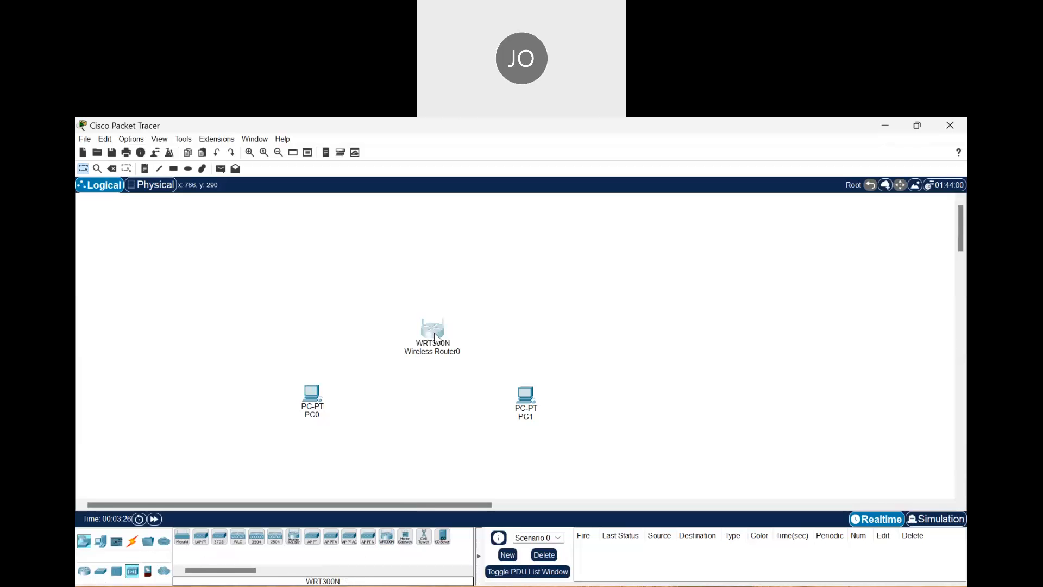
{"action": "left_click", "coordinate": [434, 339]}
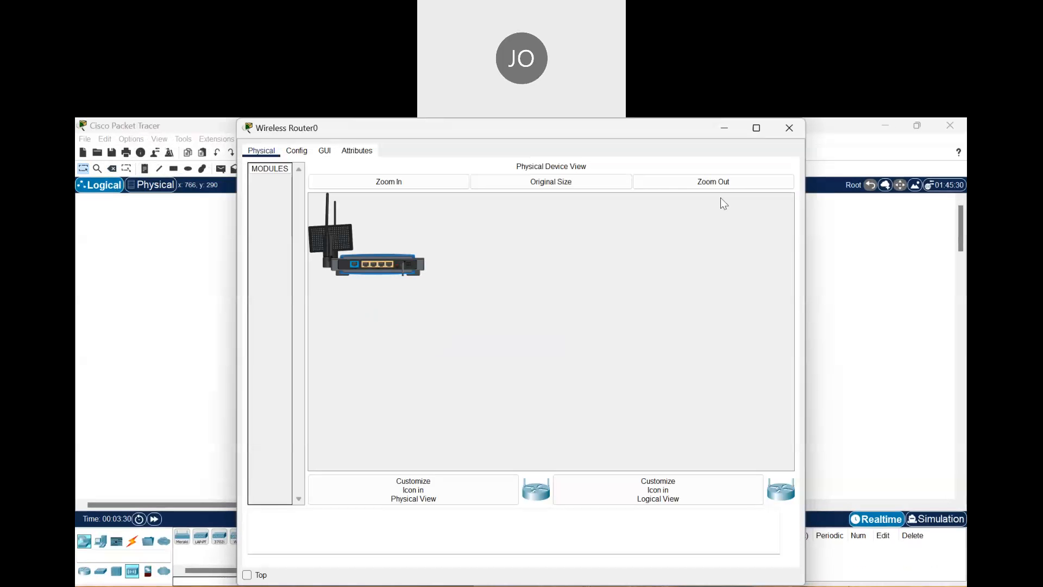
{"action": "key", "text": "alt+F4"}
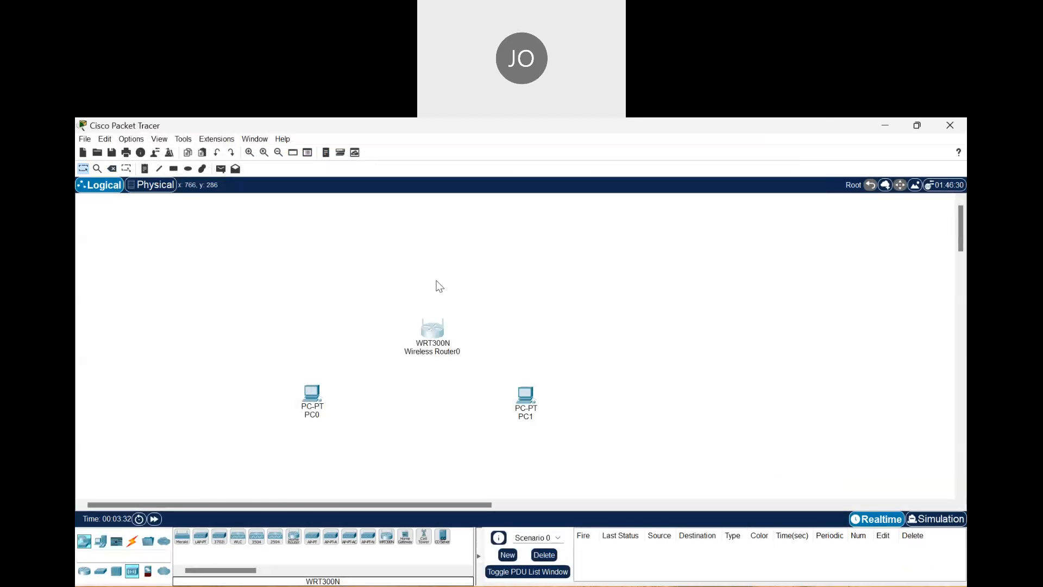
{"action": "left_click_drag", "start_coordinate": [438, 278], "coordinate": [430, 288]}
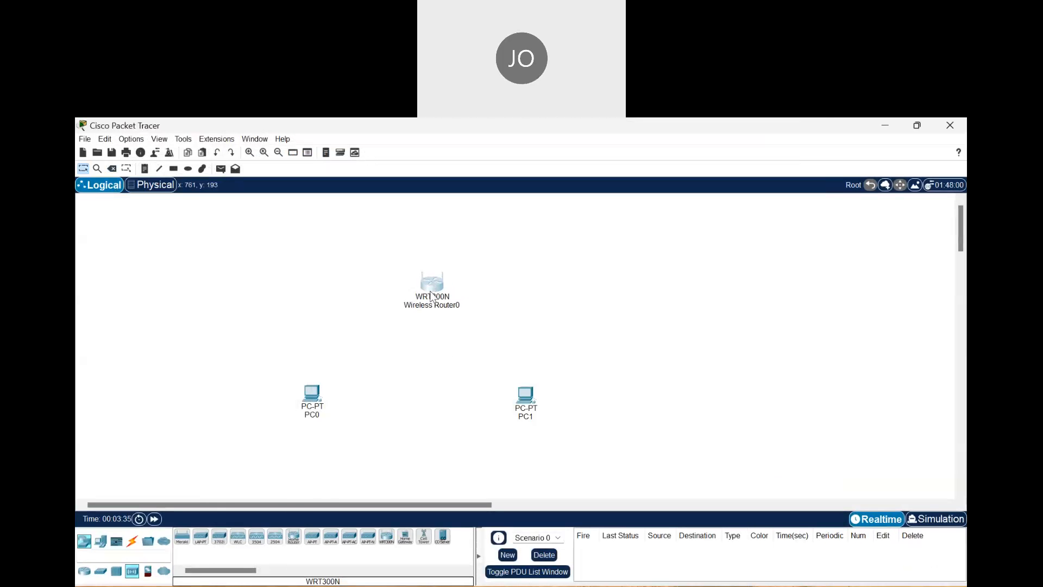
Step: Examine the WRT300N router's Internet and LAN ports in an enlarged physical view
{"action": "double_click", "coordinate": [430, 294]}
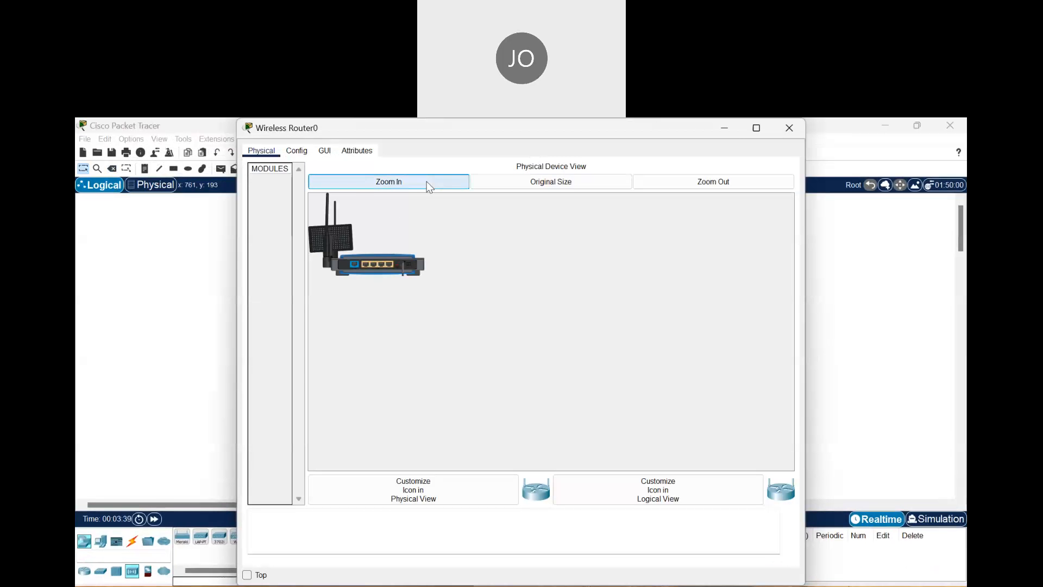
{"action": "left_click", "coordinate": [428, 186]}
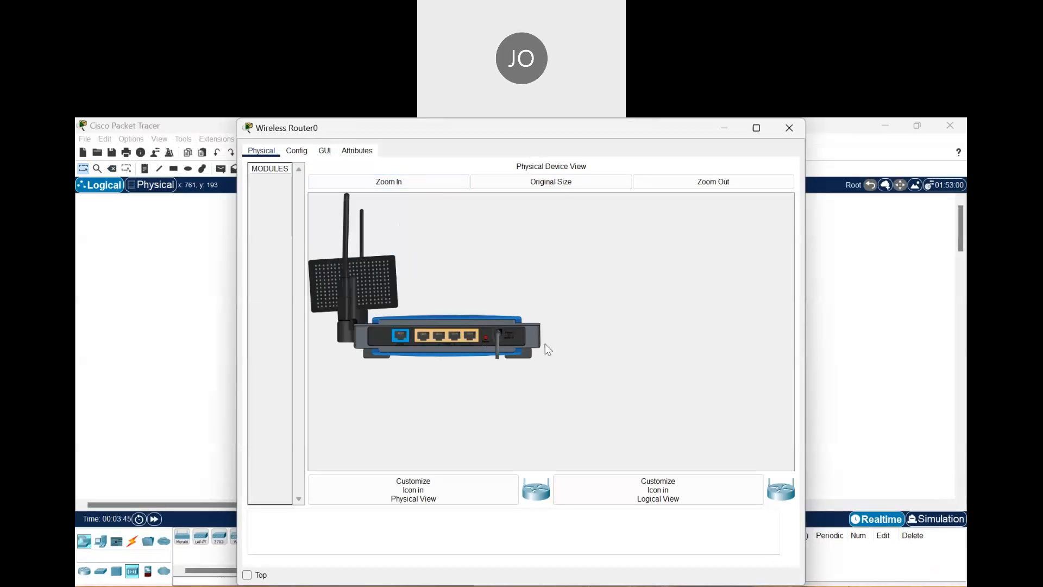
{"action": "left_click", "coordinate": [870, 223]}
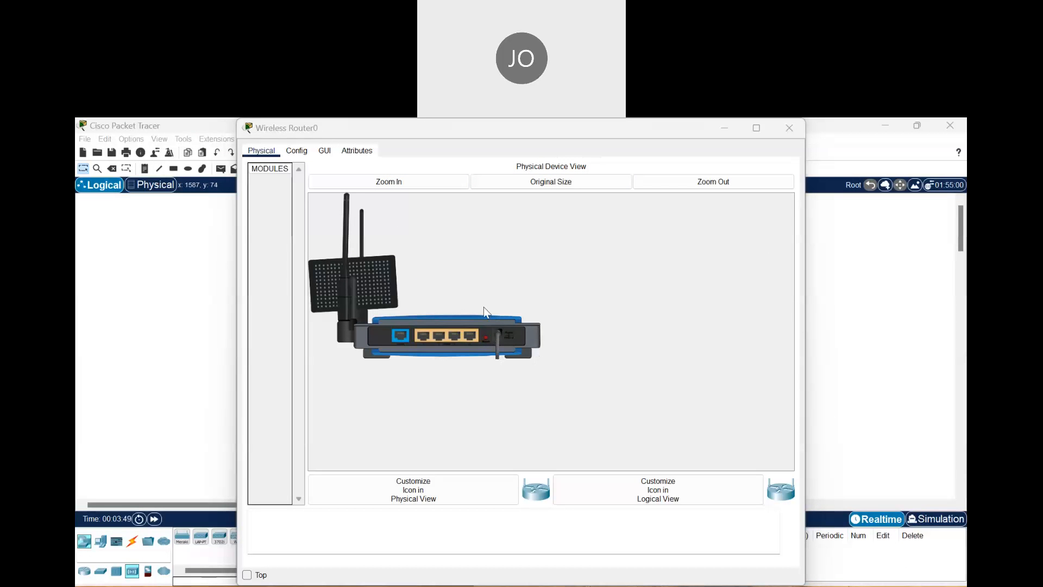
{"action": "left_click", "coordinate": [398, 339]}
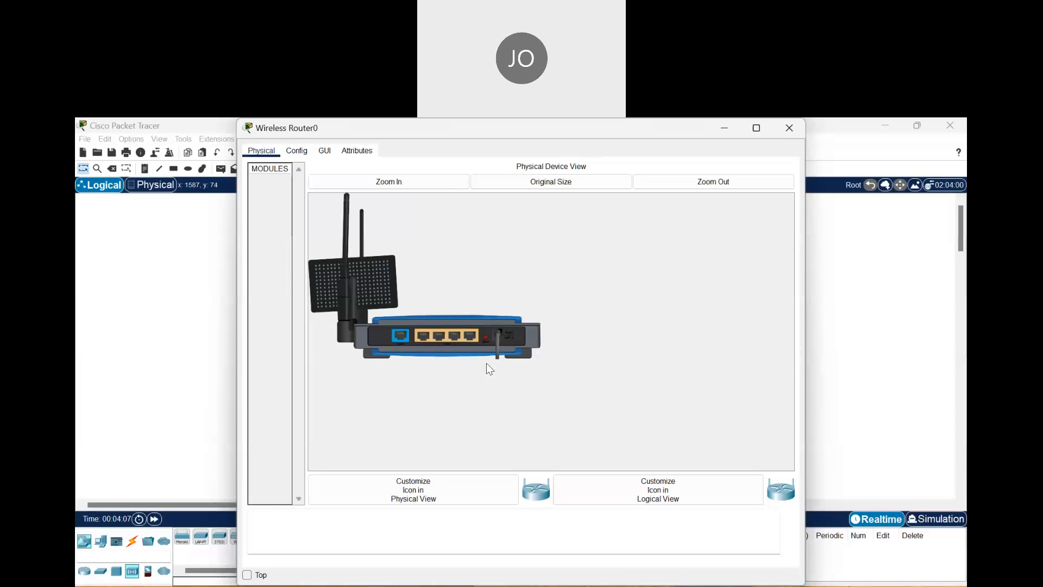
{"action": "left_click", "coordinate": [791, 128]}
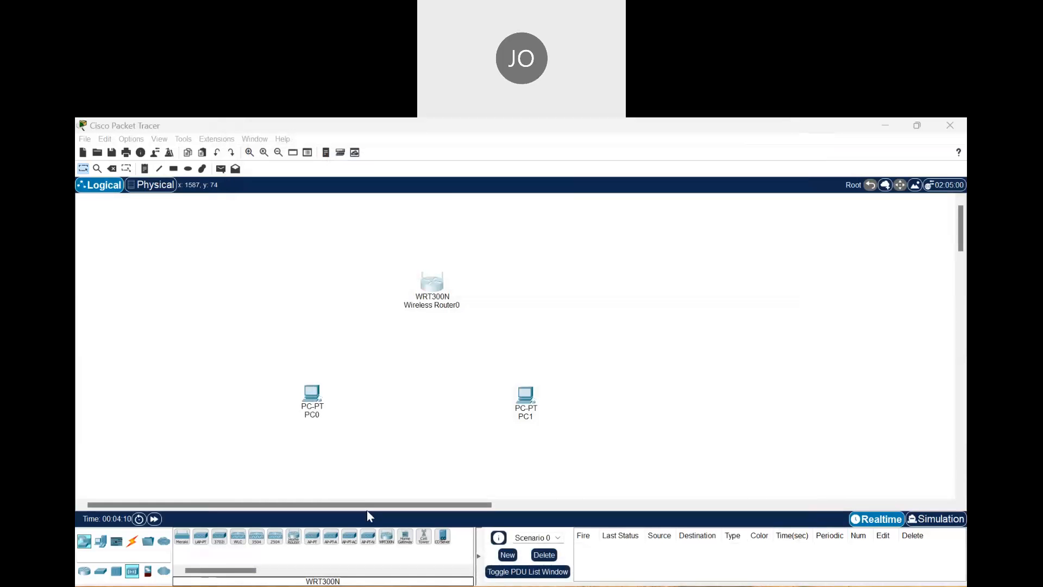
Step: Look at the physical device views of PC0 and PC1, including their available modules
{"action": "left_click", "coordinate": [319, 407]}
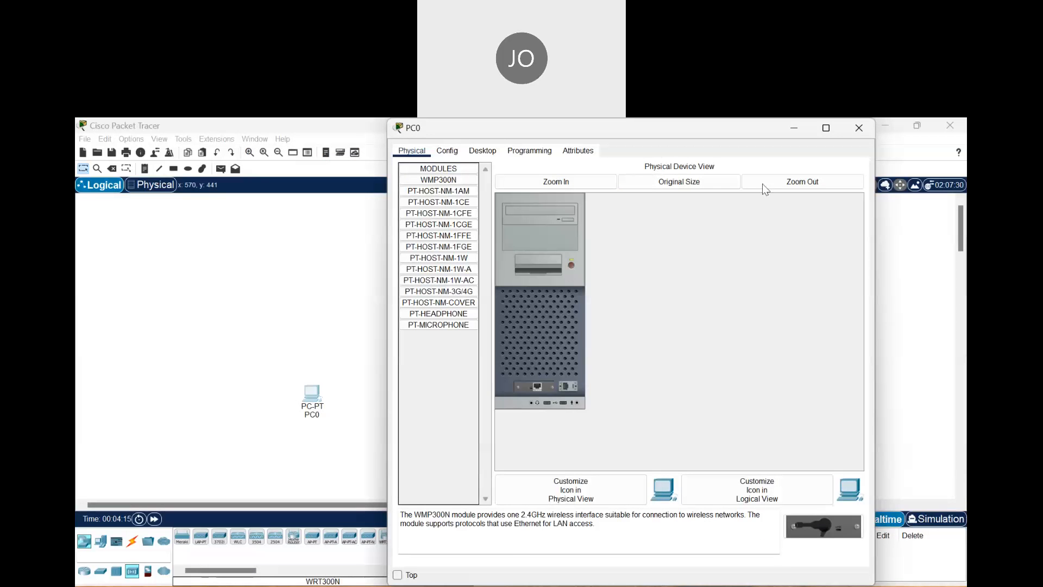
{"action": "left_click", "coordinate": [859, 128]}
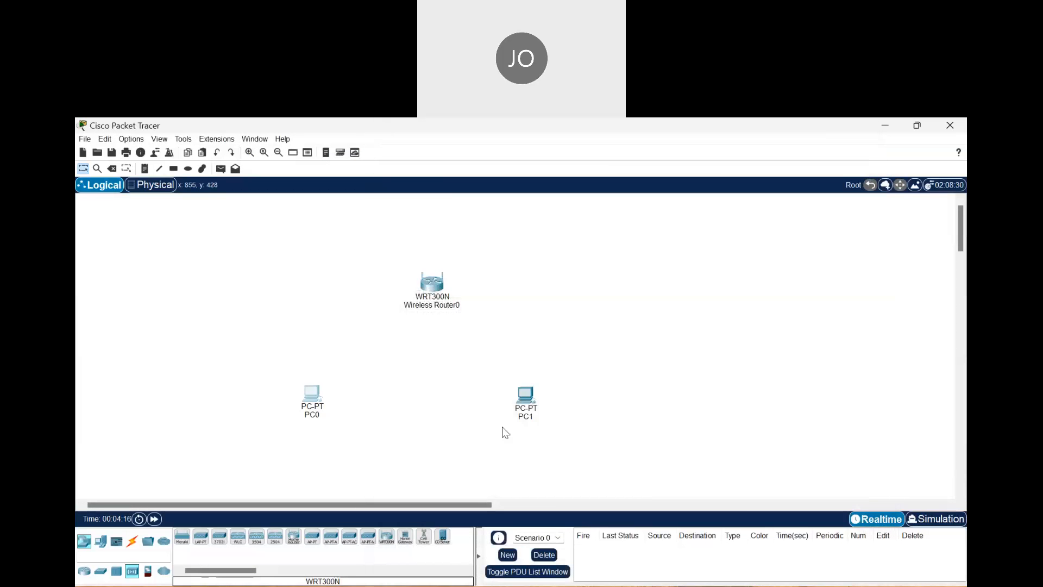
{"action": "left_click", "coordinate": [522, 410]}
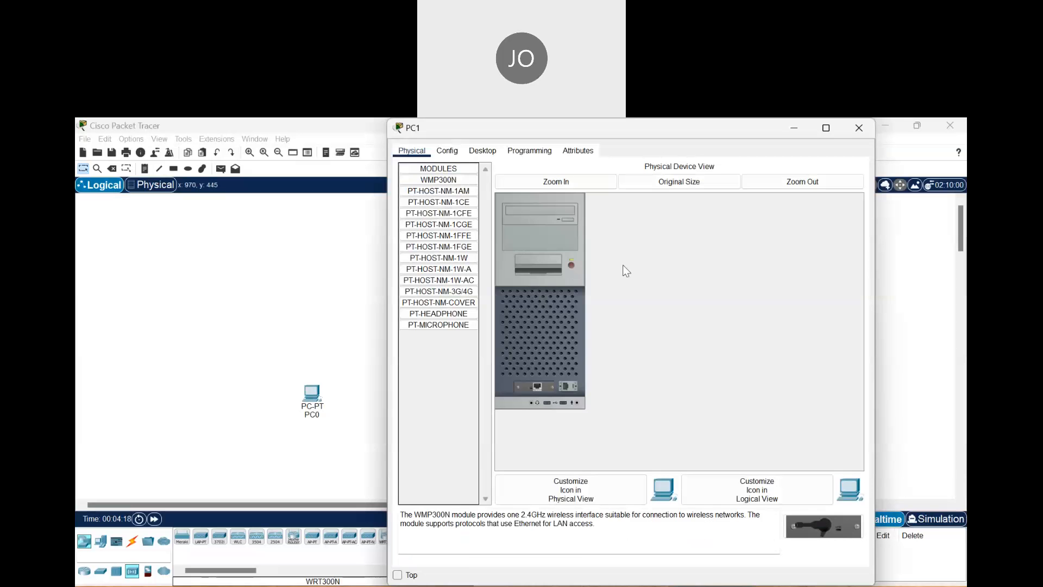
{"action": "left_click", "coordinate": [858, 125]}
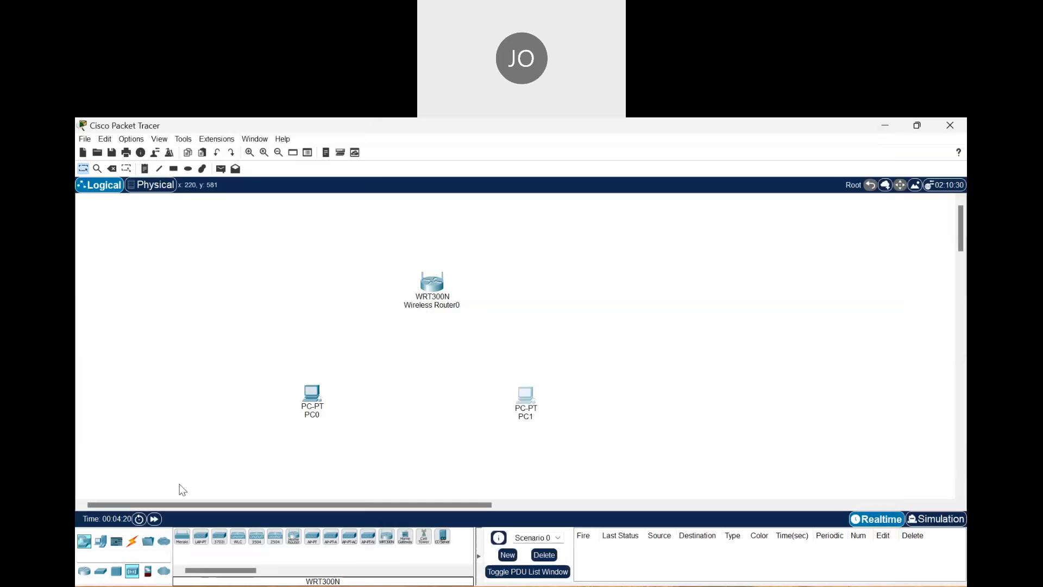
Step: Rename the two computers in the logical workspace as PC A and PC B
{"action": "left_click", "coordinate": [312, 415]}
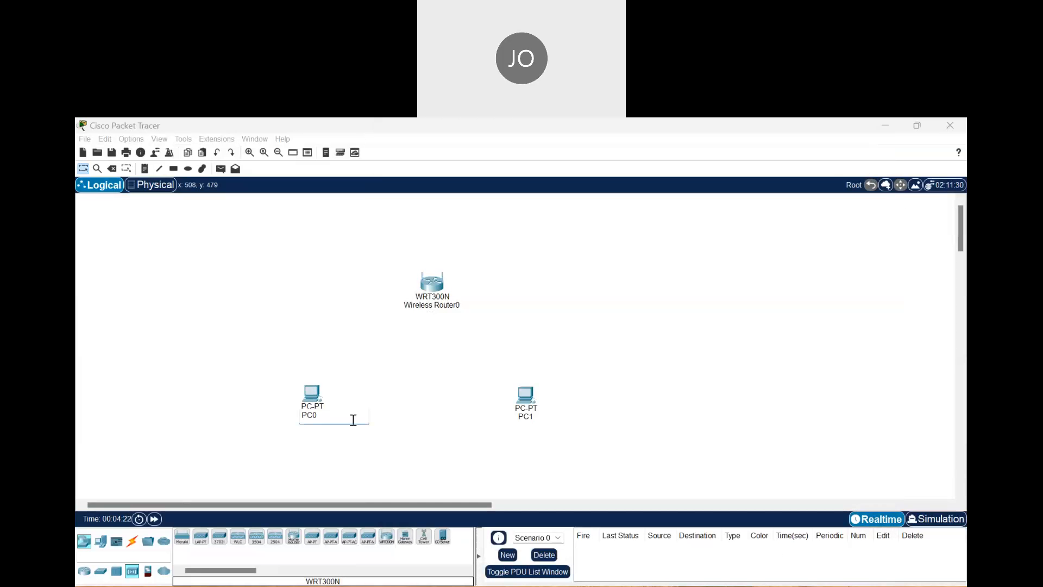
{"action": "key", "text": "BackSpace"}
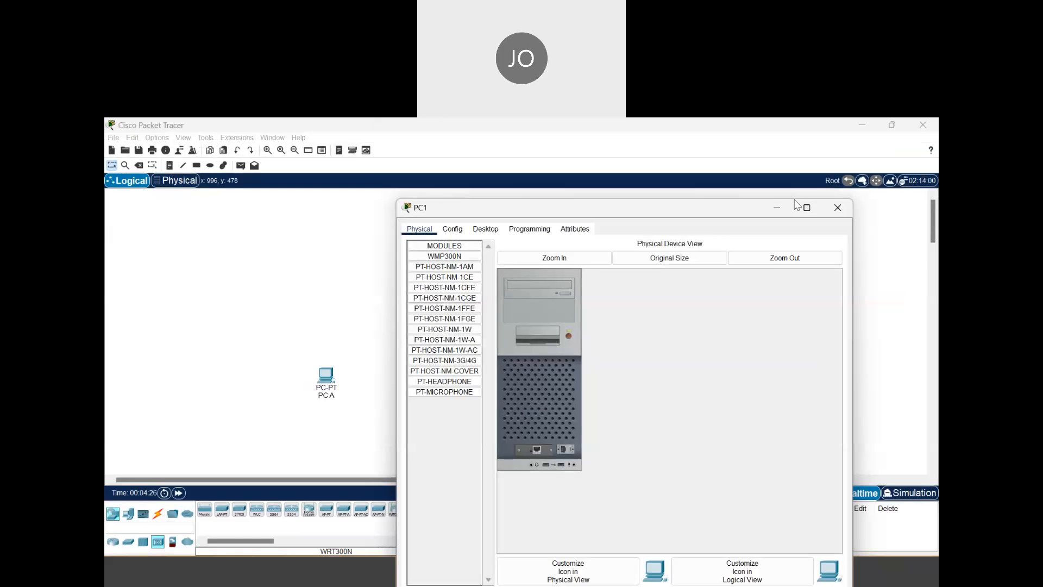
{"action": "left_click", "coordinate": [837, 208]}
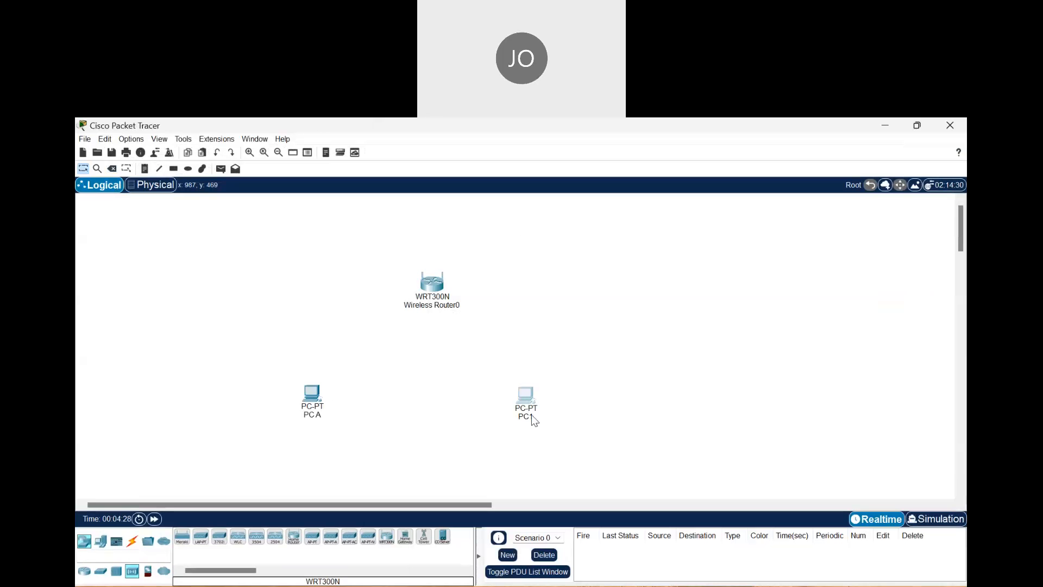
{"action": "left_click", "coordinate": [532, 416]}
{"action": "key", "text": "BackSpace"}
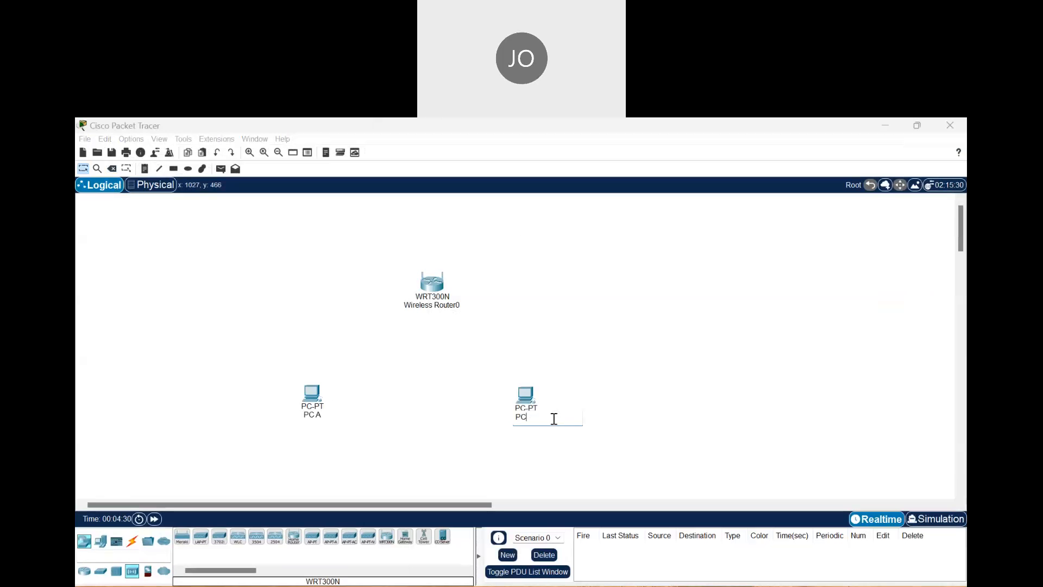
{"action": "type", "text": "B"}
{"action": "key", "text": "Return"}
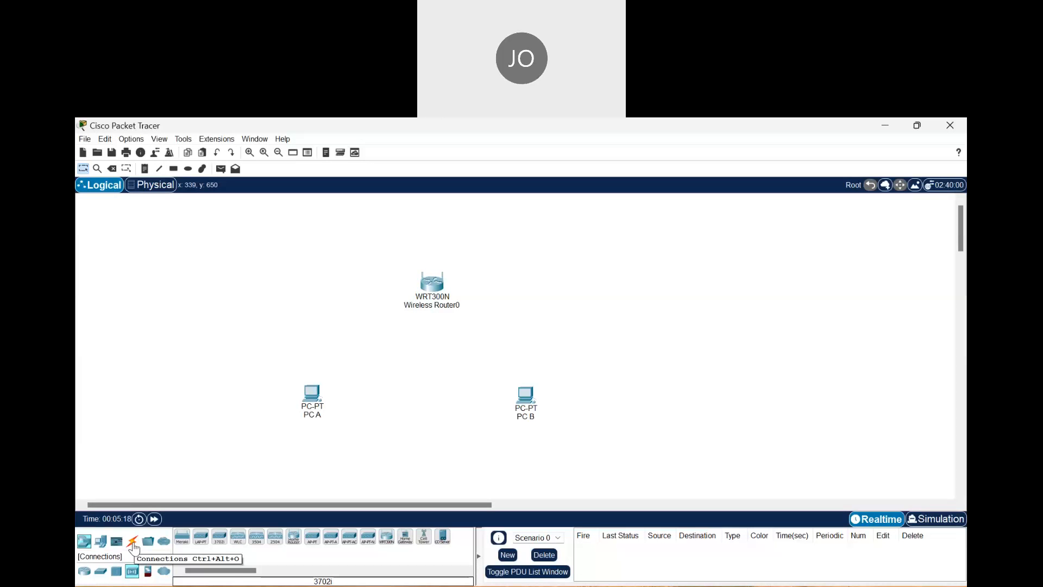
Step: Connect PC A's FastEthernet0 port to Ethernet 1 on the wireless router with a copper straight-through cable
{"action": "left_click", "coordinate": [132, 547]}
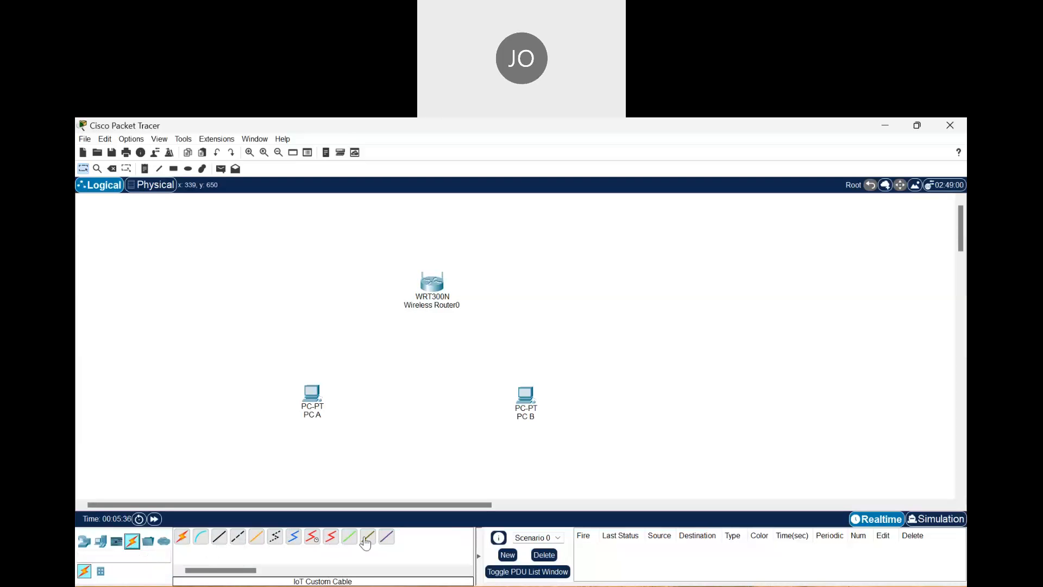
{"action": "left_click", "coordinate": [227, 541]}
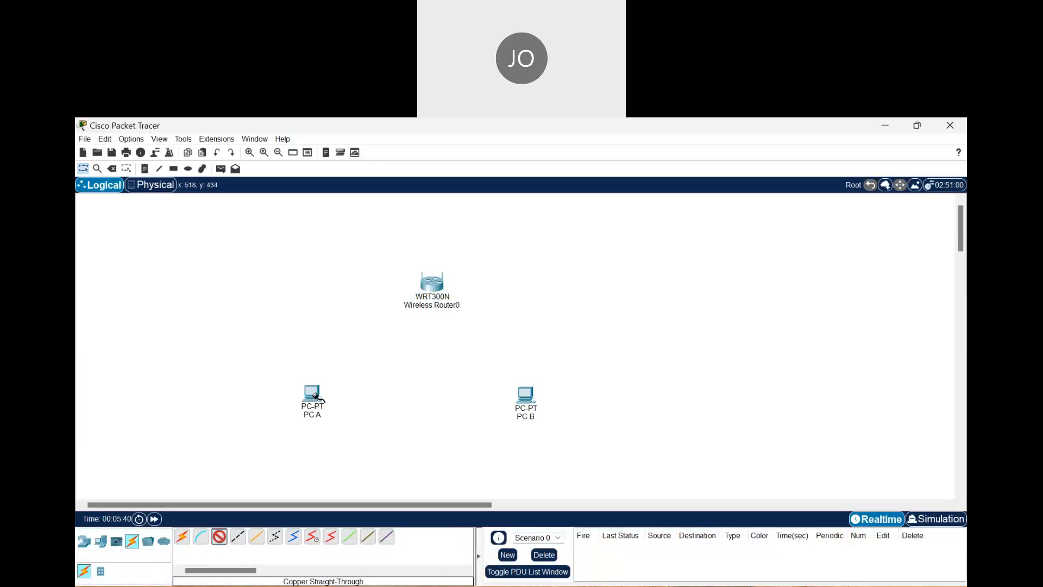
{"action": "left_click", "coordinate": [317, 394]}
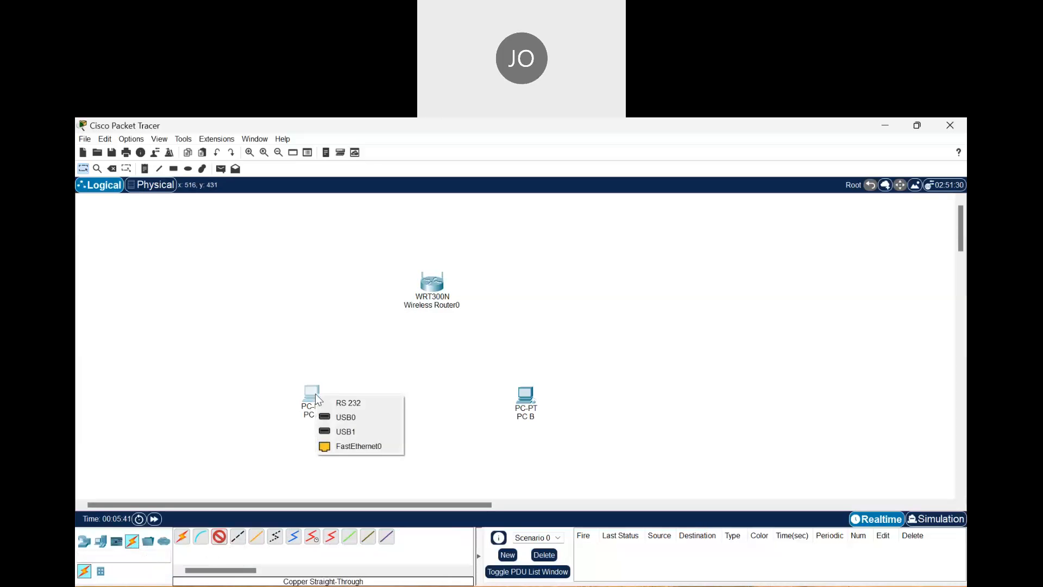
{"action": "left_click", "coordinate": [352, 447]}
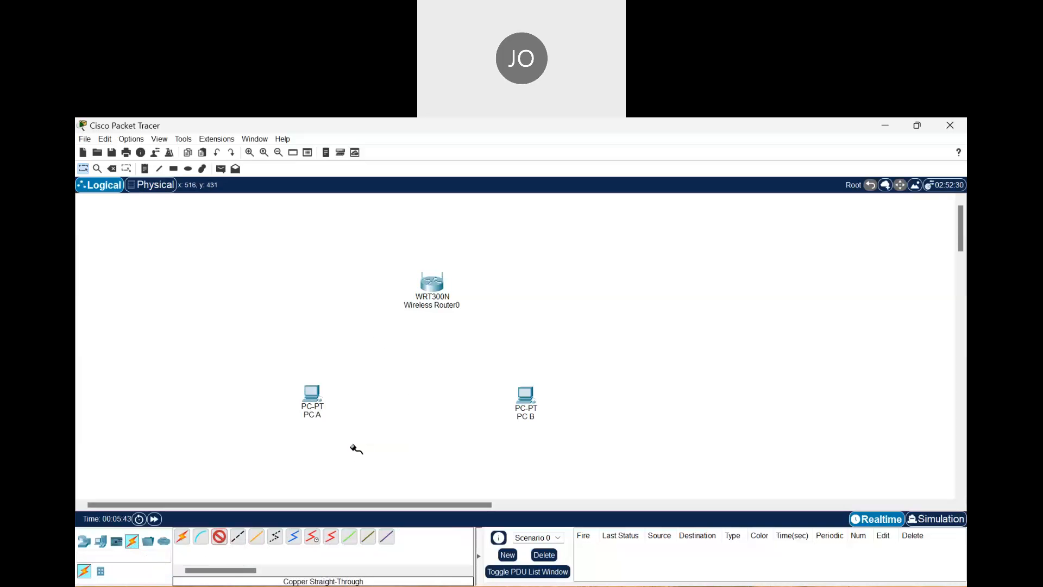
{"action": "left_click", "coordinate": [430, 284]}
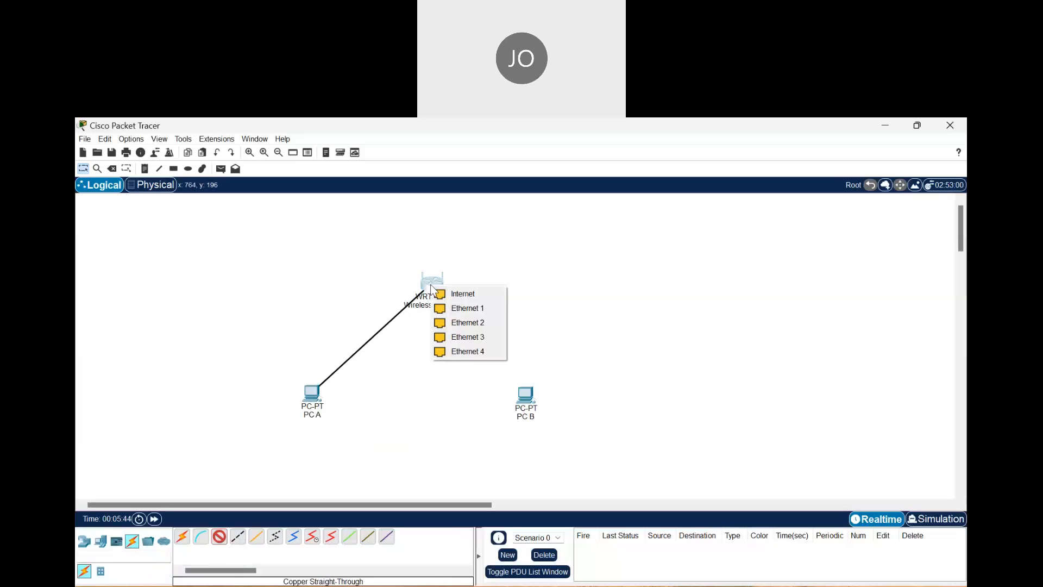
{"action": "left_click", "coordinate": [494, 310]}
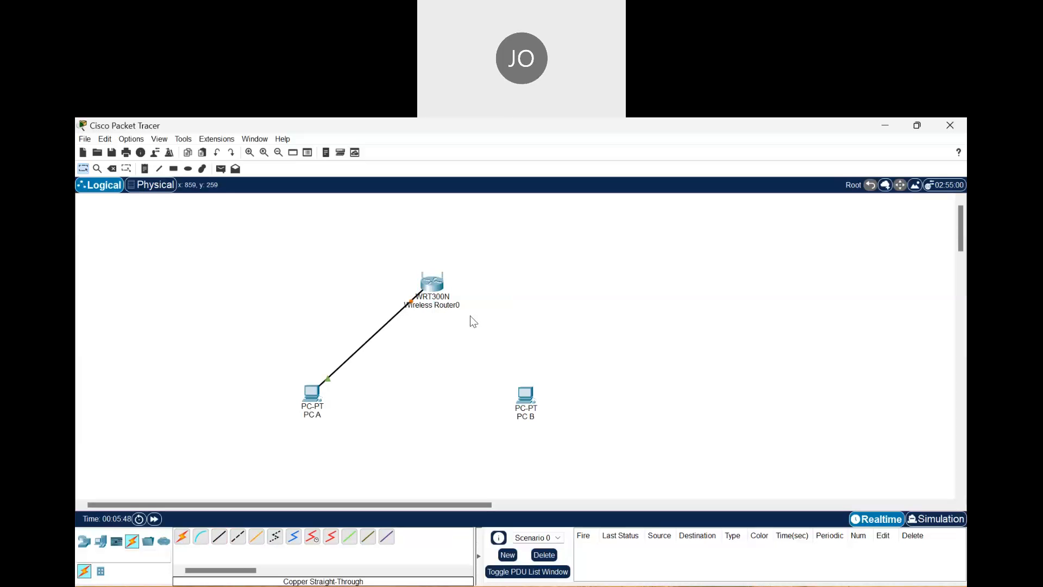
Step: Connect PC B's FastEthernet0 port to Ethernet 3 on the wireless router with a copper straight-through cable
{"action": "left_click", "coordinate": [221, 539]}
{"action": "left_click", "coordinate": [525, 395]}
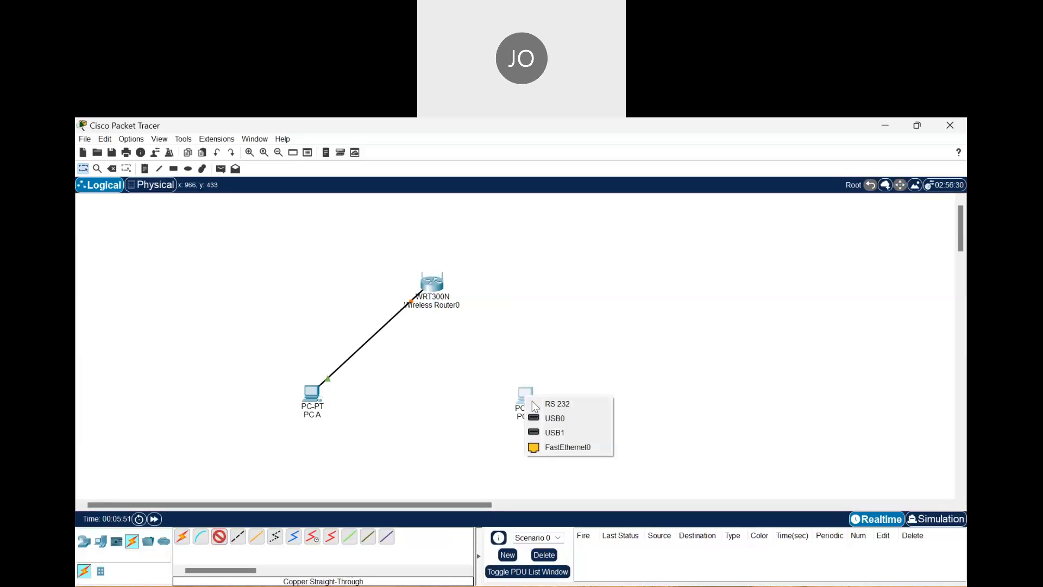
{"action": "left_click", "coordinate": [568, 447]}
{"action": "left_click", "coordinate": [433, 284]}
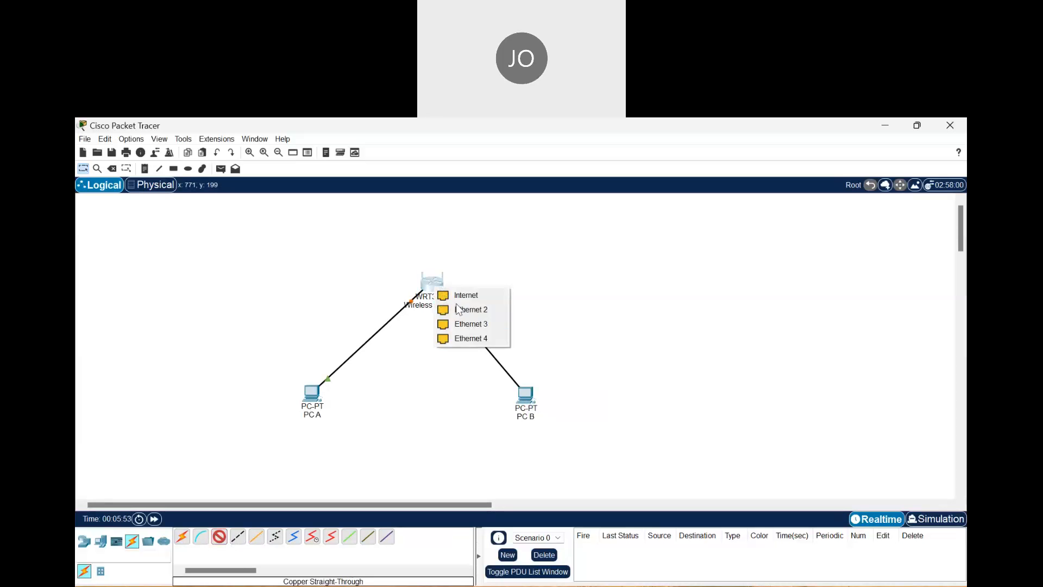
{"action": "left_click", "coordinate": [486, 322]}
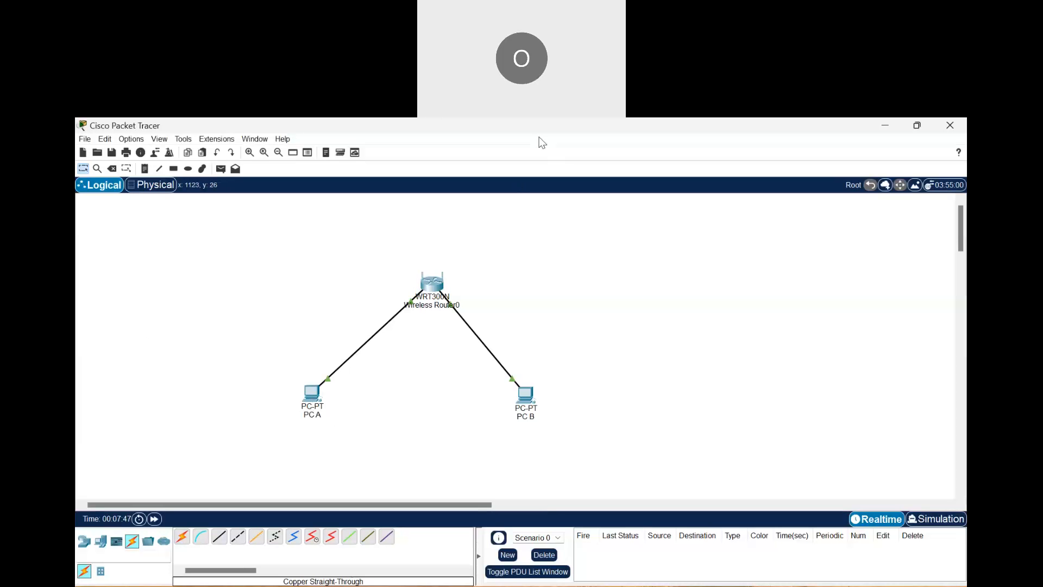
Step: Look at the desktop applications available on PC A
{"action": "left_click", "coordinate": [316, 398]}
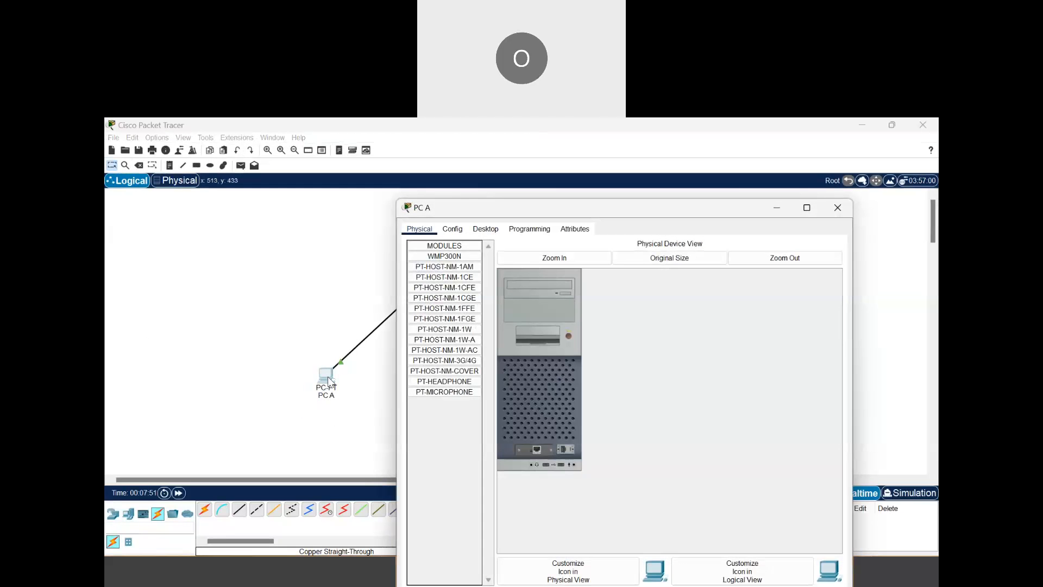
{"action": "left_click", "coordinate": [485, 229]}
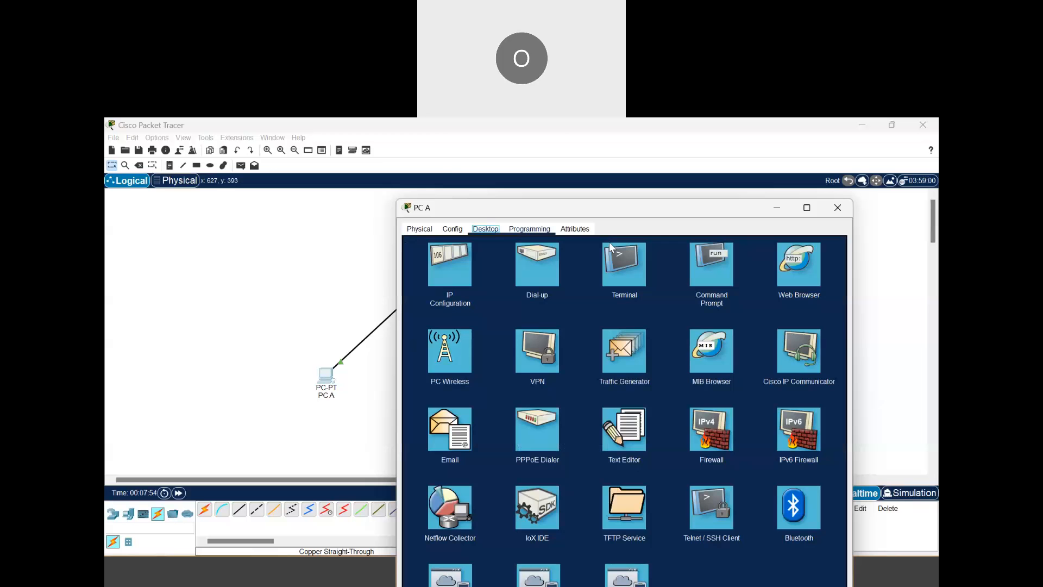
{"action": "left_click", "coordinate": [846, 212]}
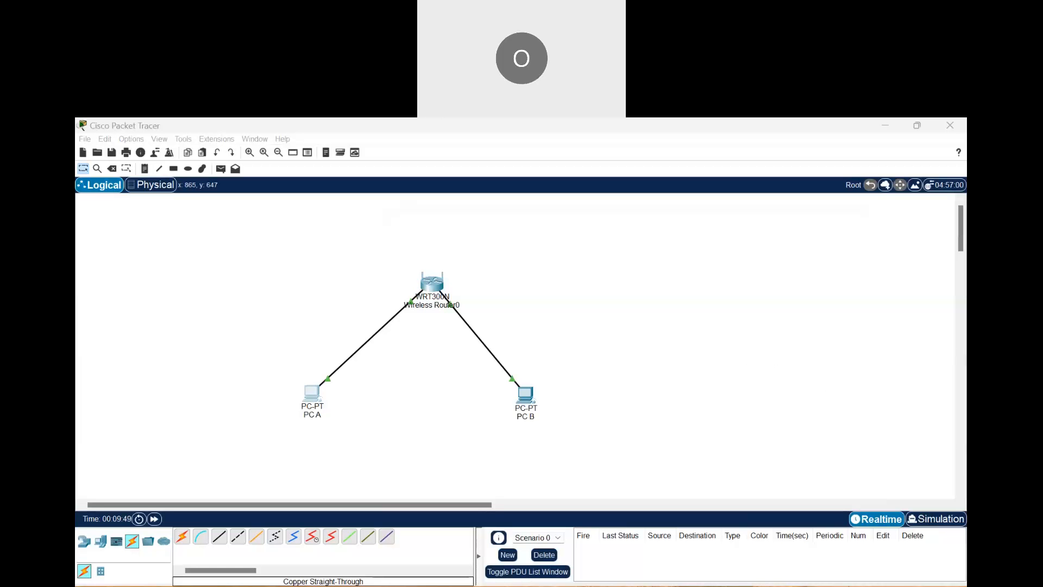
Step: Configure PC A with the static IPv4 address 192.168.1.10 and subnet mask 255.255.255.0
{"action": "left_click", "coordinate": [463, 406]}
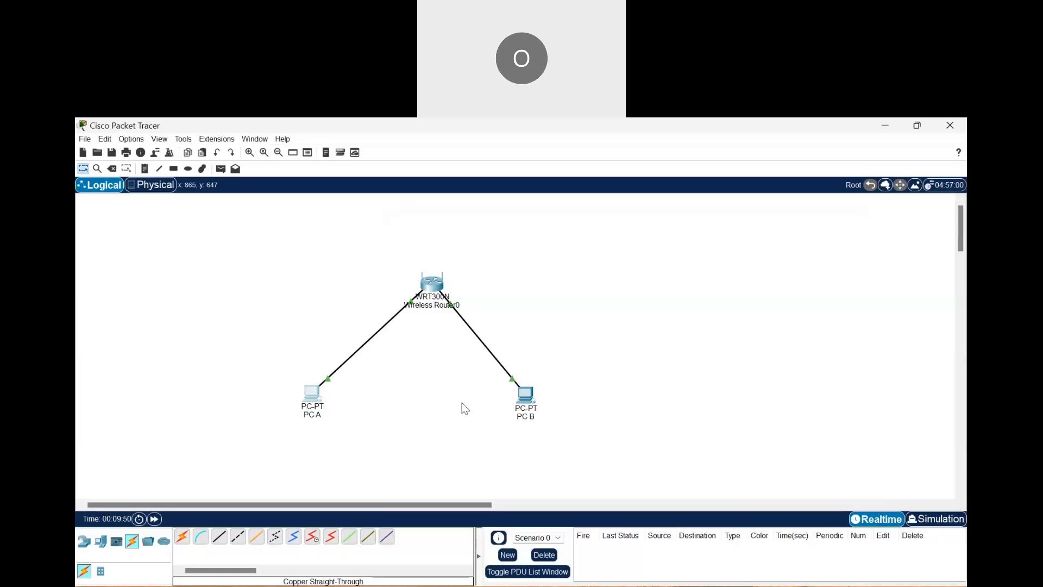
{"action": "left_click", "coordinate": [313, 401]}
{"action": "left_click", "coordinate": [445, 188]}
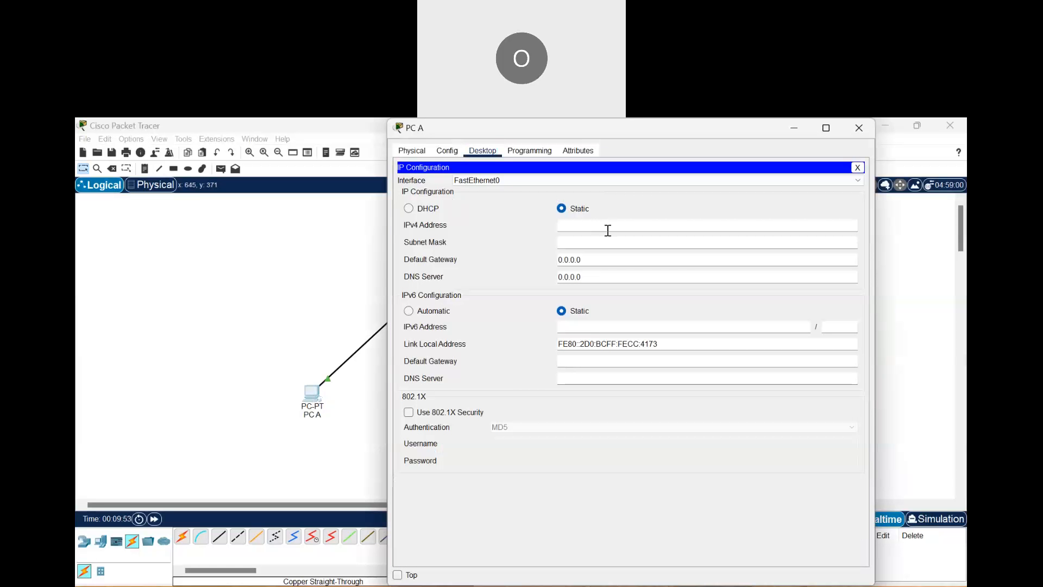
{"action": "left_click", "coordinate": [578, 227]}
{"action": "type", "text": "192.168.1.10"}
{"action": "left_click", "coordinate": [599, 243]}
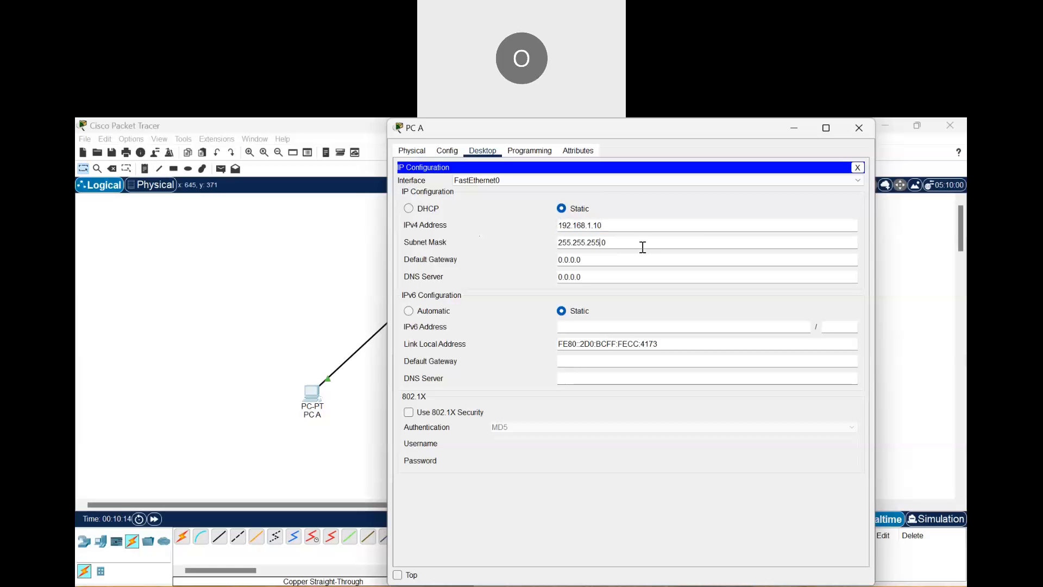
{"action": "left_click", "coordinate": [699, 142]}
{"action": "left_click_drag", "start_coordinate": [711, 137], "coordinate": [653, 182]}
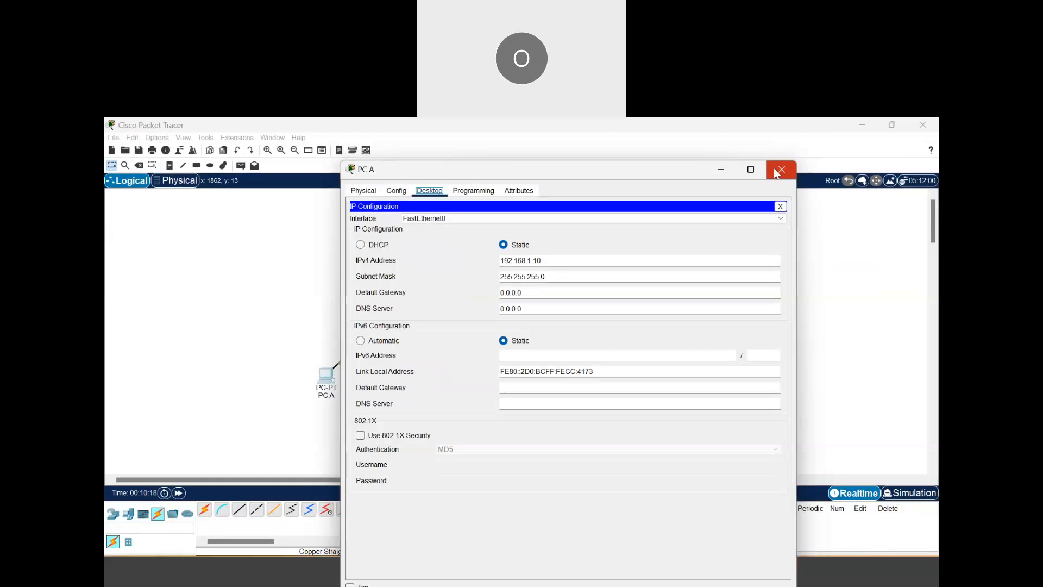
{"action": "left_click", "coordinate": [778, 171]}
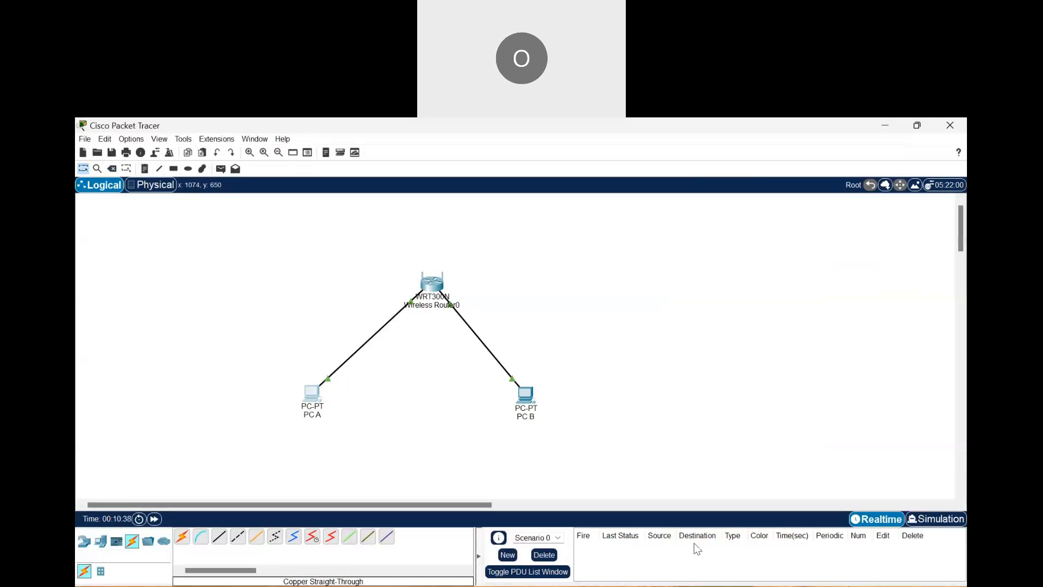
Step: Configure PC B with the static IPv4 address 192.168.1.11 and subnet mask 255.255.255.0
{"action": "double_click", "coordinate": [533, 410]}
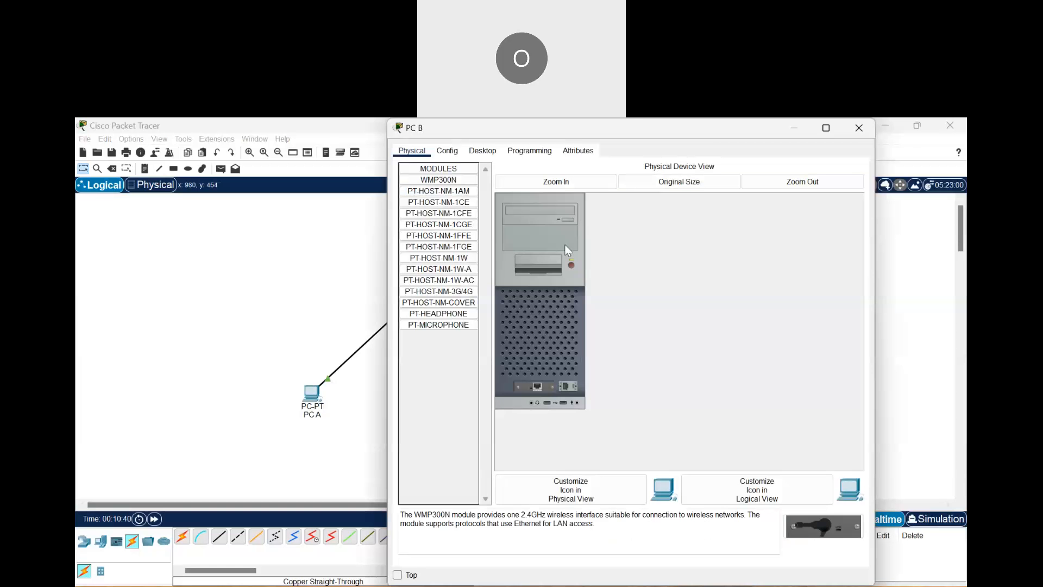
{"action": "left_click", "coordinate": [447, 150]}
{"action": "left_click", "coordinate": [482, 151]}
{"action": "left_click", "coordinate": [443, 189]}
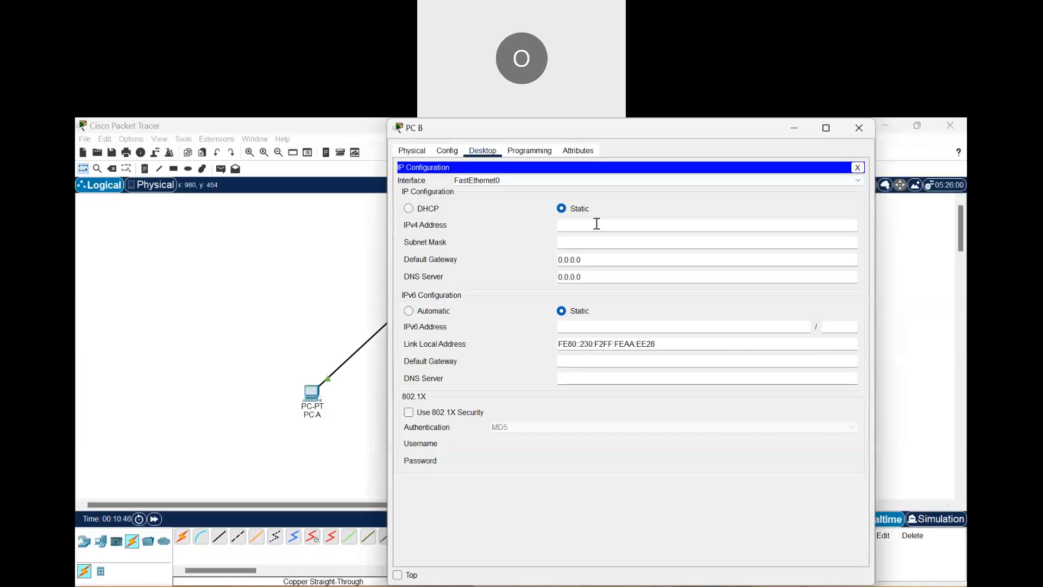
{"action": "type", "text": "192.168.1.11"}
{"action": "key", "text": "Tab"}
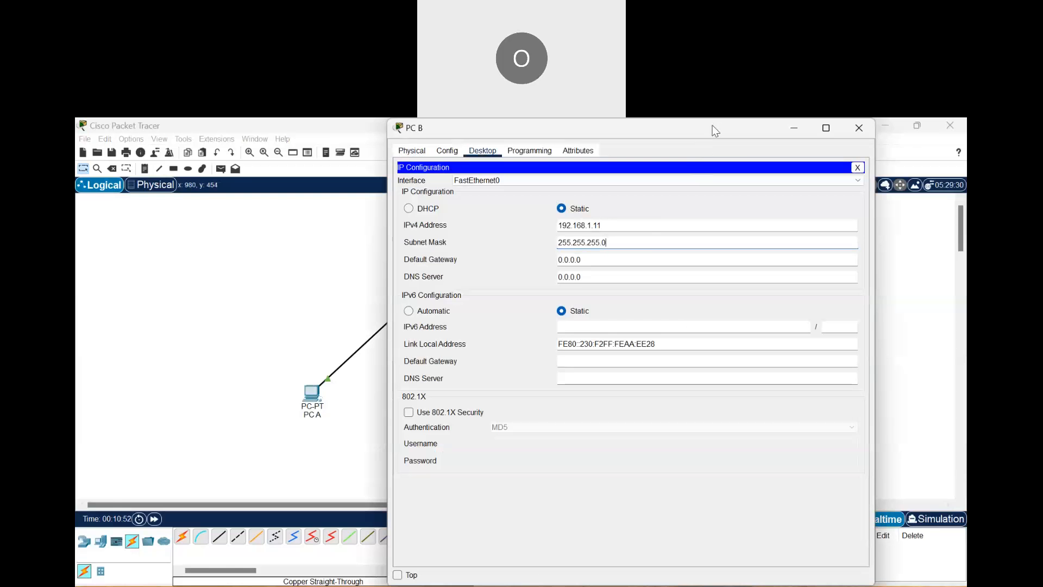
{"action": "left_click_drag", "start_coordinate": [715, 131], "coordinate": [634, 212]}
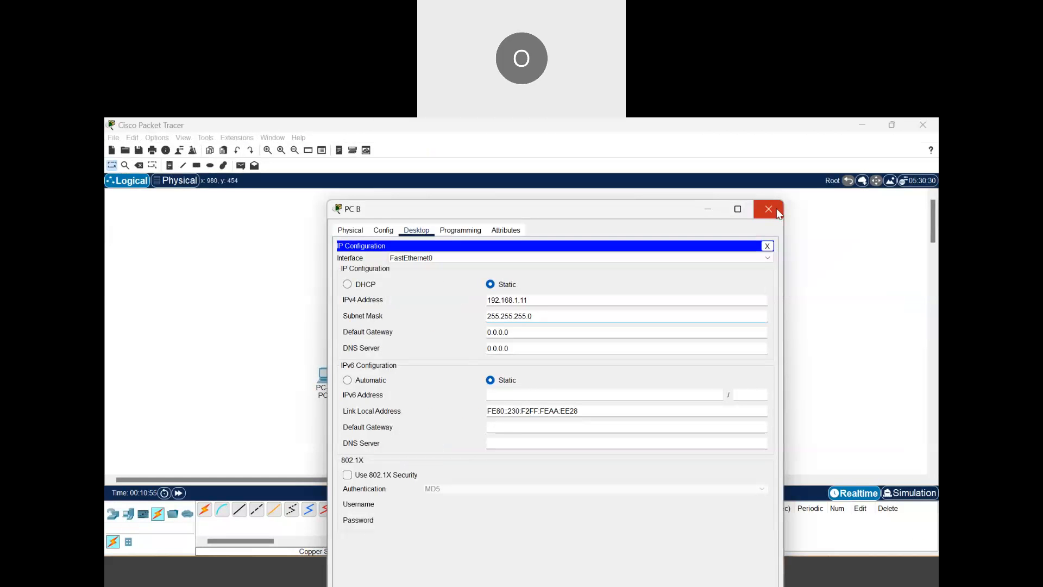
{"action": "left_click", "coordinate": [777, 210]}
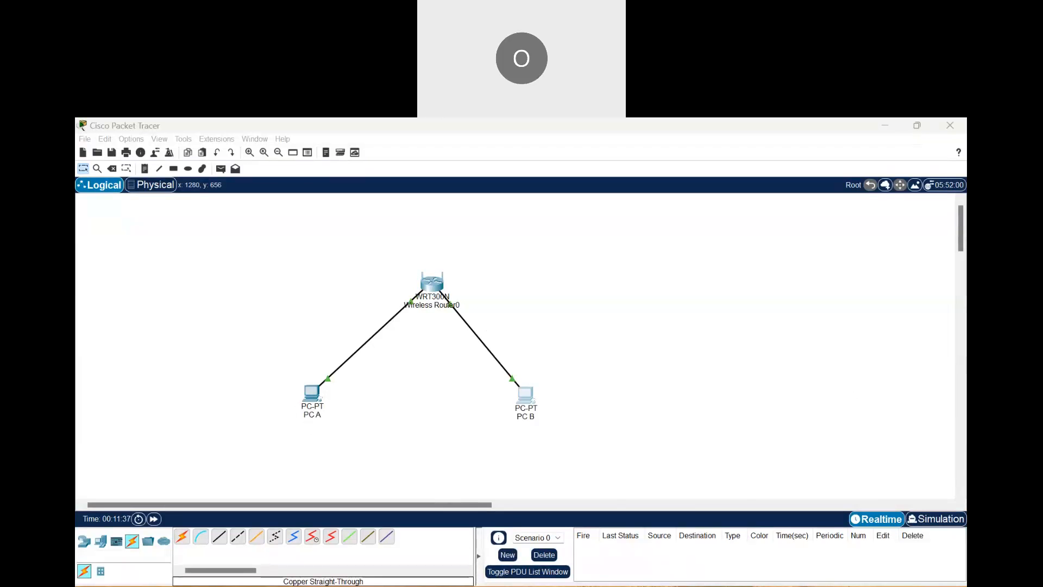
Step: Run ipconfig /all in PC A's command prompt and page through the complete network configuration
{"action": "left_click", "coordinate": [601, 448]}
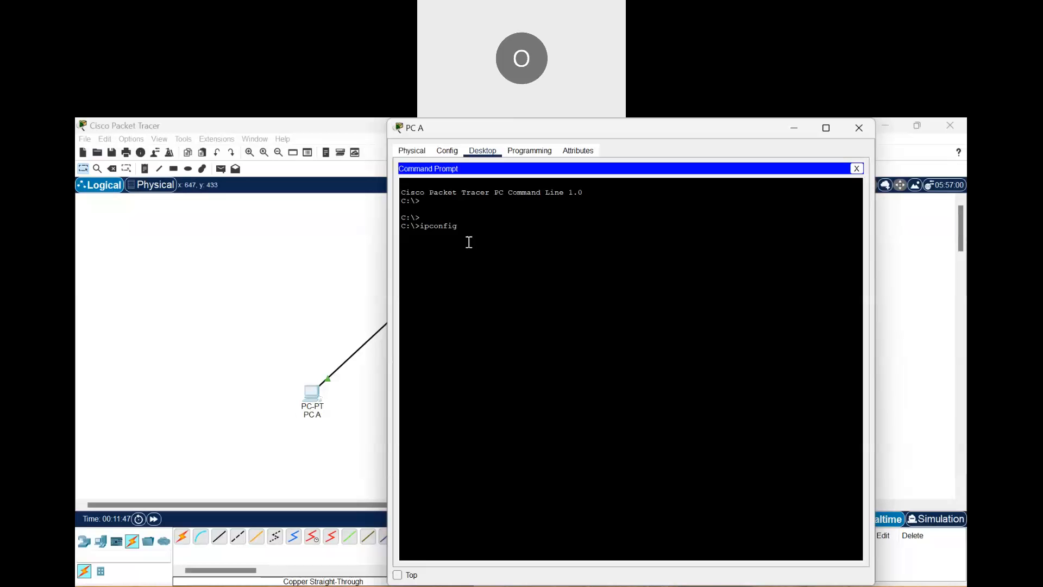
{"action": "type", "text": "/all"}
{"action": "key", "text": "Return"}
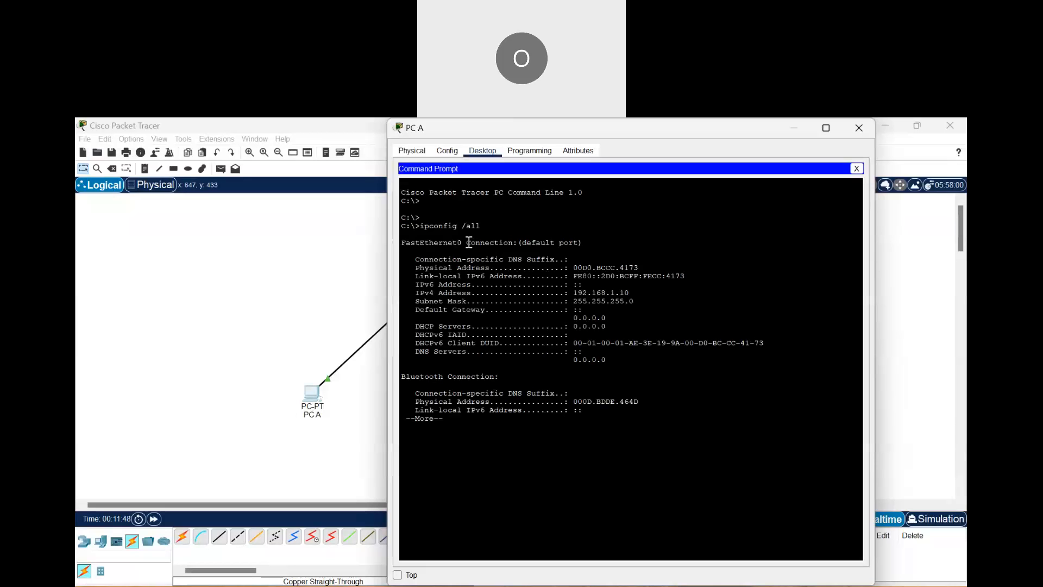
{"action": "key", "text": "space"}
{"action": "key", "text": "Return"}
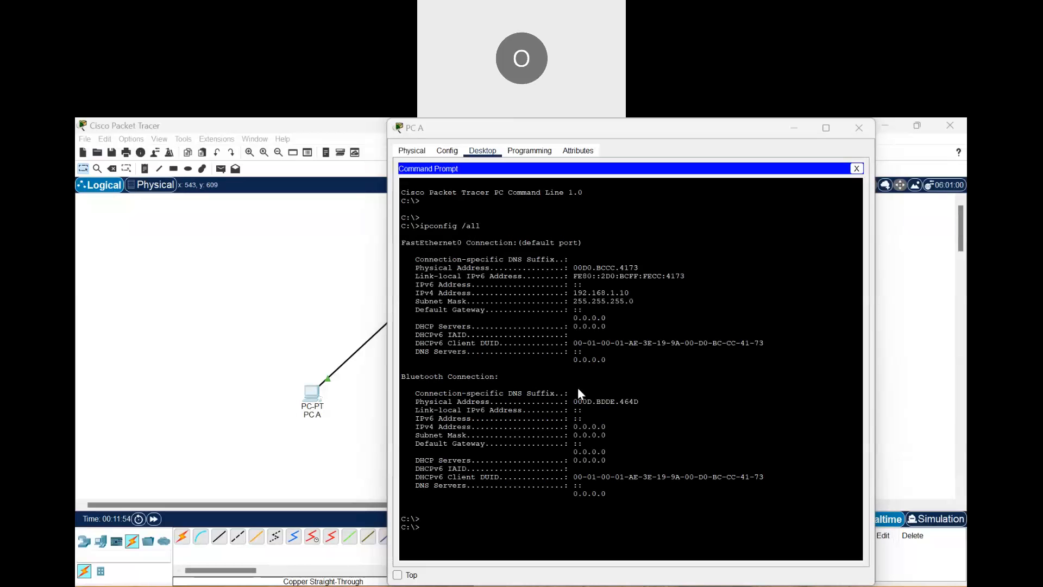
{"action": "left_click", "coordinate": [578, 389]}
{"action": "key", "text": "alt+F4"}
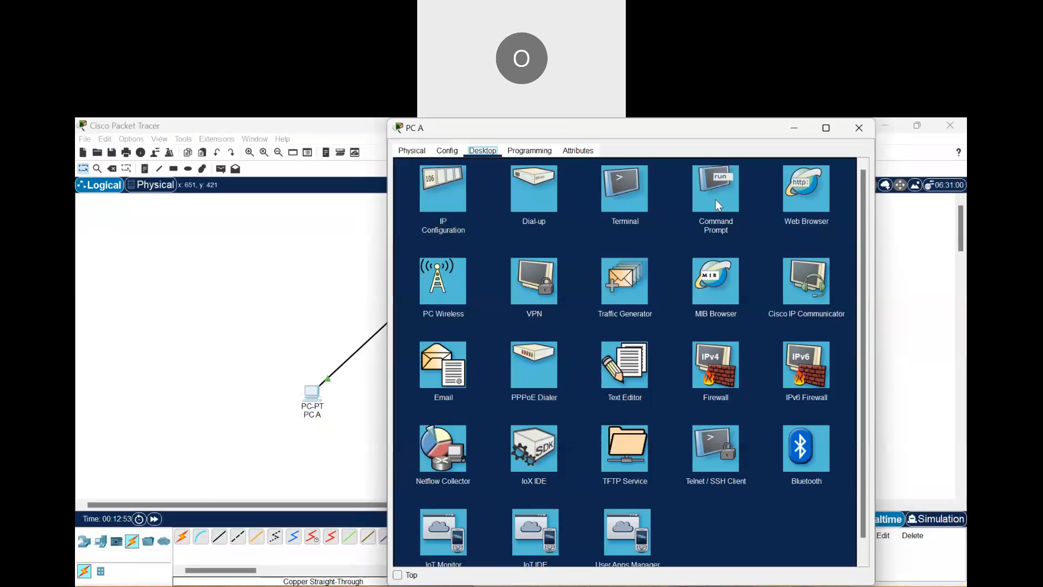
Step: Ping 192.168.1.10 from PC A's command prompt
{"action": "left_click", "coordinate": [716, 203]}
{"action": "type", "text": "ping 192"}
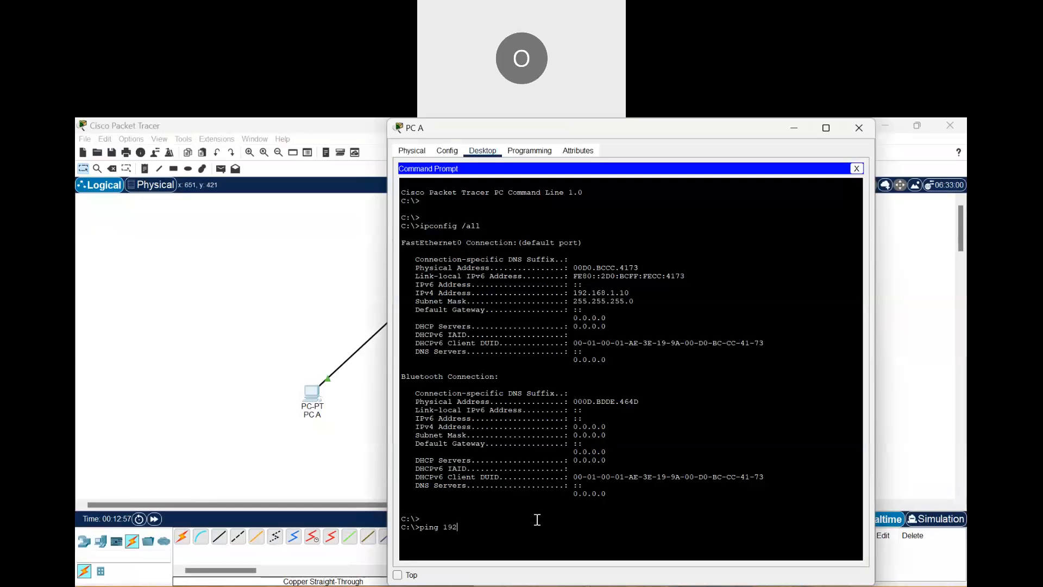
{"action": "type", "text": ".168."}
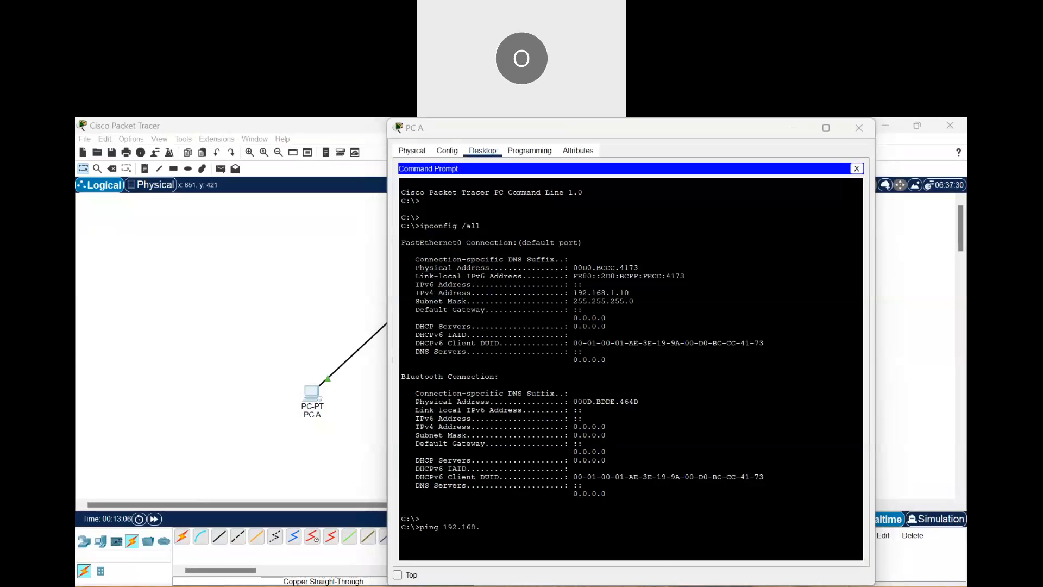
{"action": "left_click", "coordinate": [608, 523]}
{"action": "left_click", "coordinate": [550, 530]}
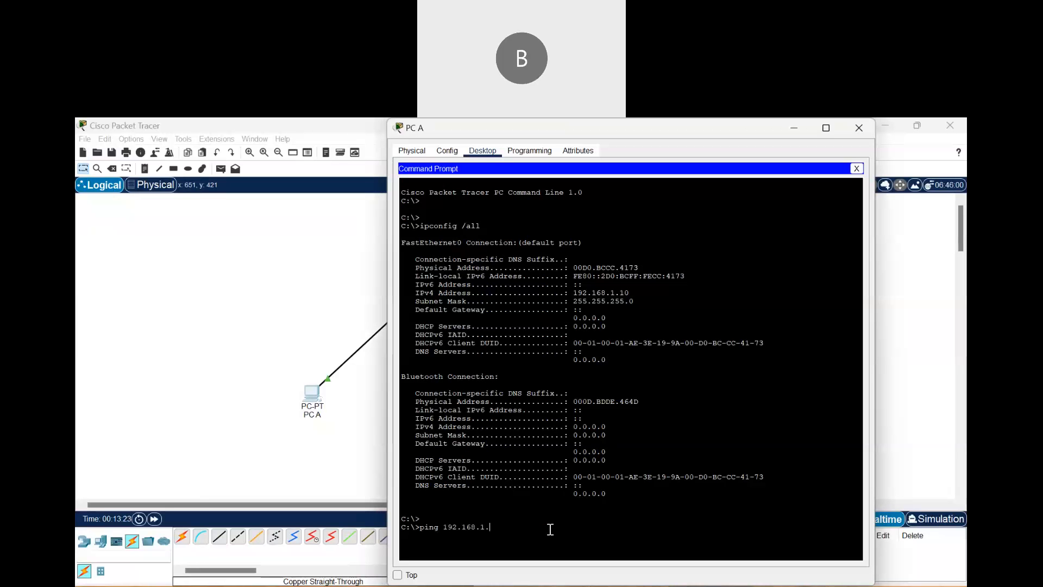
{"action": "type", "text": "1.10"}
{"action": "key", "text": "Return"}
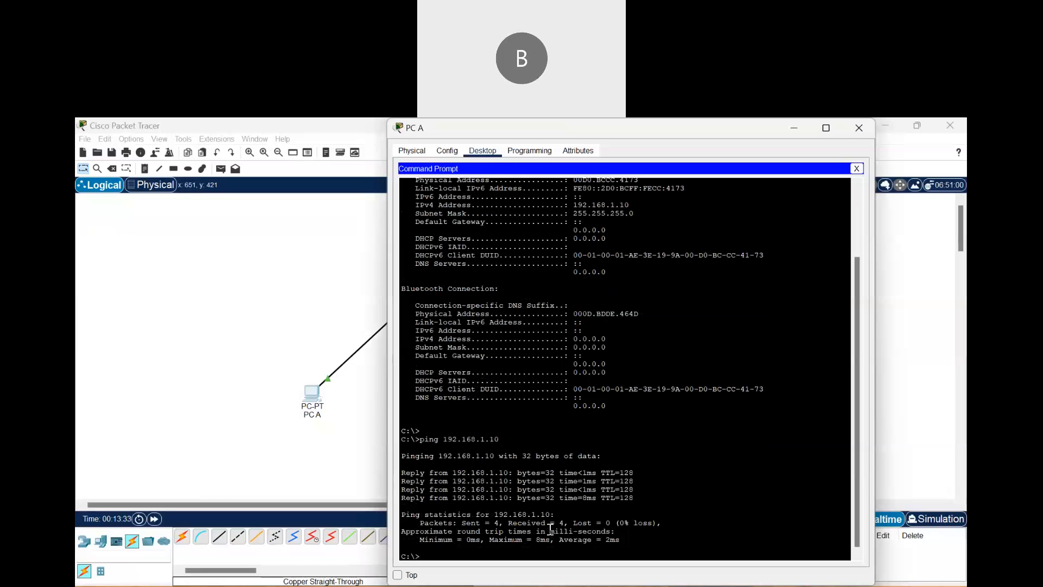
Step: Ping 192.168.1.11 from PC A's command prompt and close PC A's window
{"action": "type", "text": "ping 192.168.1."}
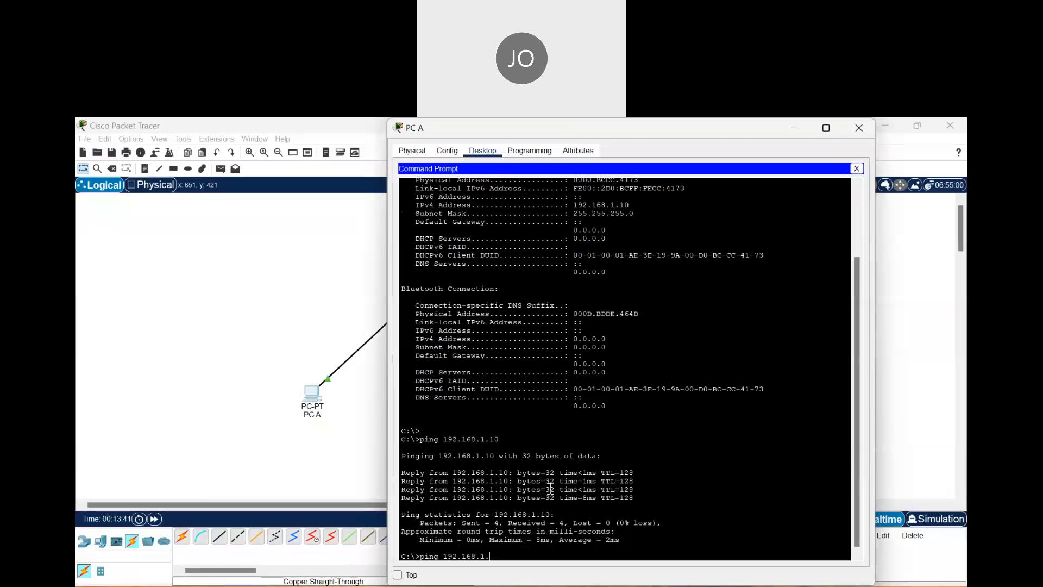
{"action": "type", "text": "11"}
{"action": "key", "text": "Return"}
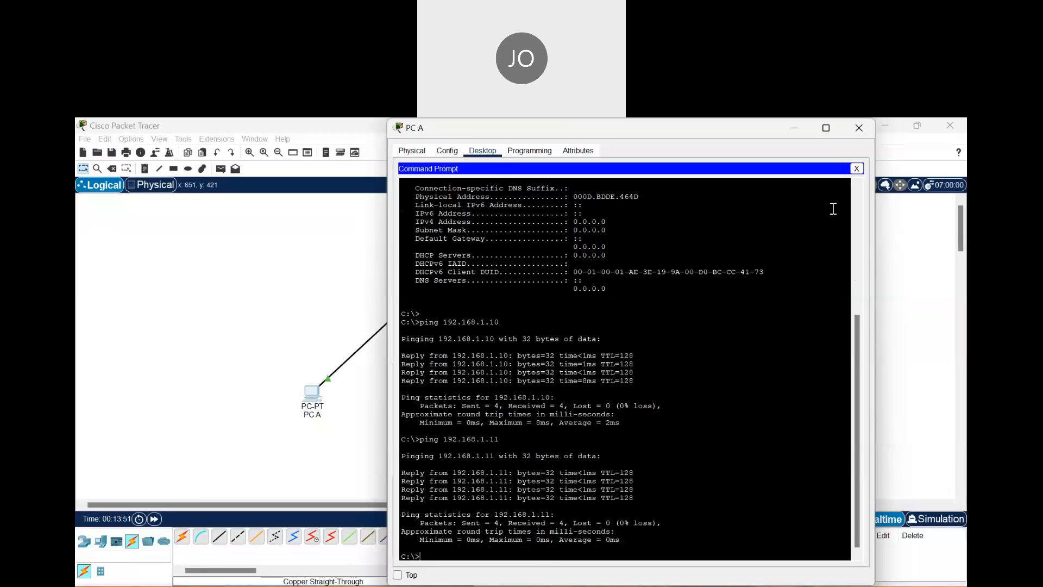
{"action": "left_click", "coordinate": [602, 355]}
{"action": "key", "text": "alt+F4"}
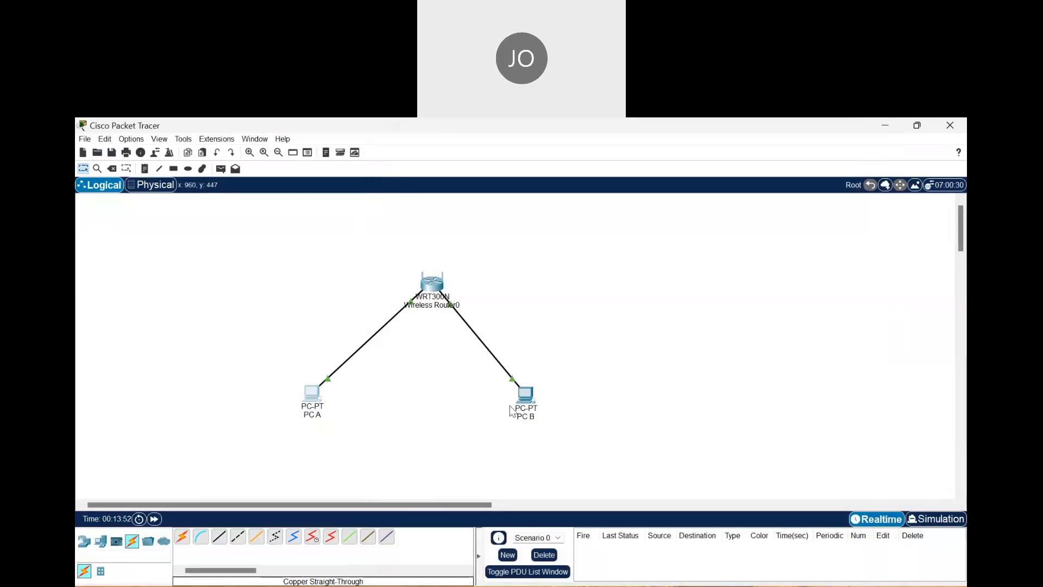
Step: Run ipconfig /all in PC B's command prompt and page through to the end of the output
{"action": "left_click", "coordinate": [514, 406]}
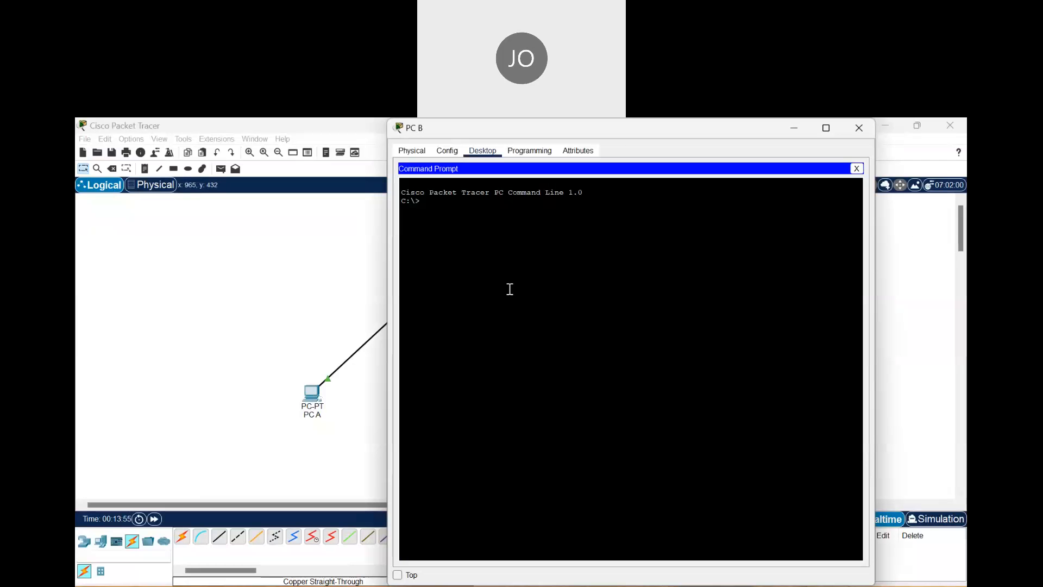
{"action": "key", "text": "Return"}
{"action": "key", "text": "Return"}
{"action": "key", "text": "Return"}
{"action": "type", "text": "ipconfig /all"}
{"action": "key", "text": "Return"}
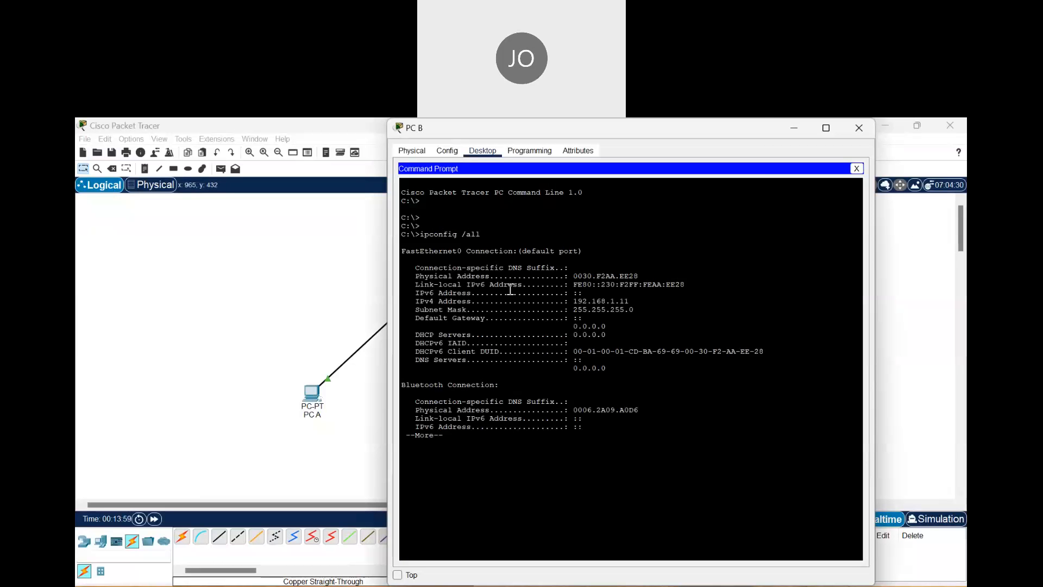
{"action": "key", "text": "space"}
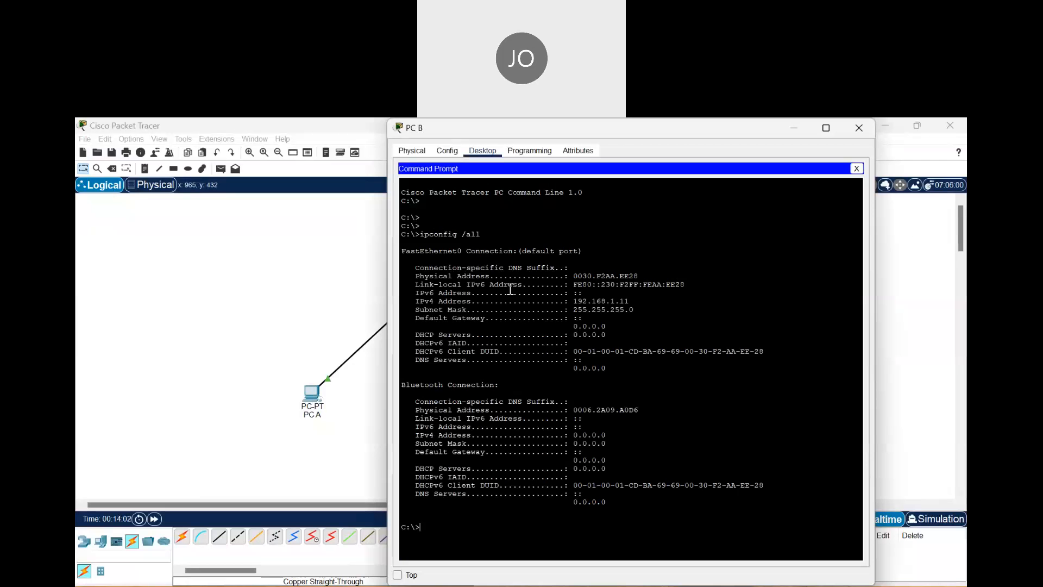
Step: Ping 192.168.1.10 from PC B's command prompt
{"action": "key", "text": "Return"}
{"action": "type", "text": "ping 192.168.1.10"}
{"action": "key", "text": "Return"}
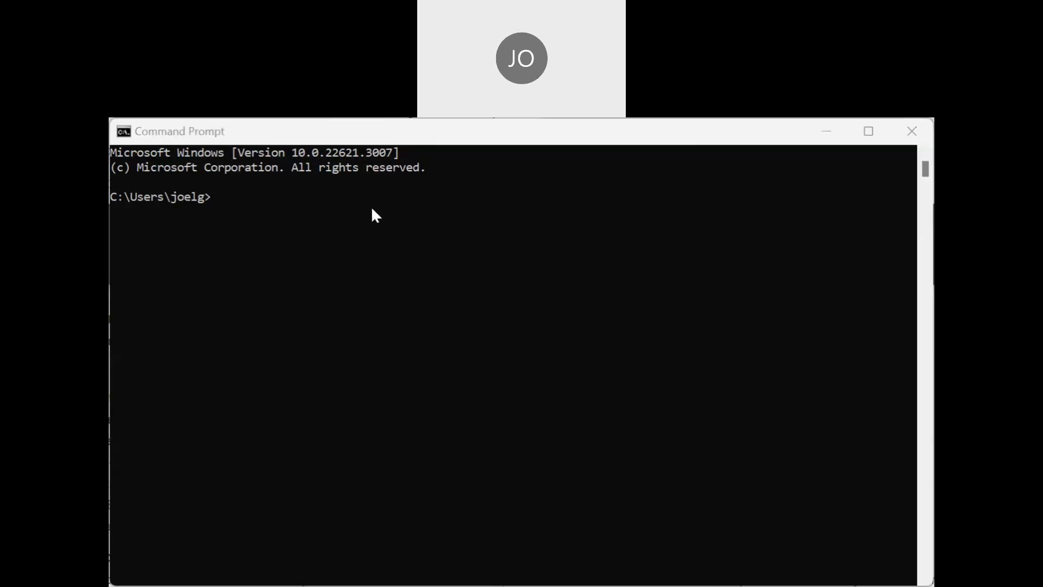
Step: Switch to the Windows Command Prompt and try to leave the user folder with "cd,,"
{"action": "left_click", "coordinate": [245, 205]}
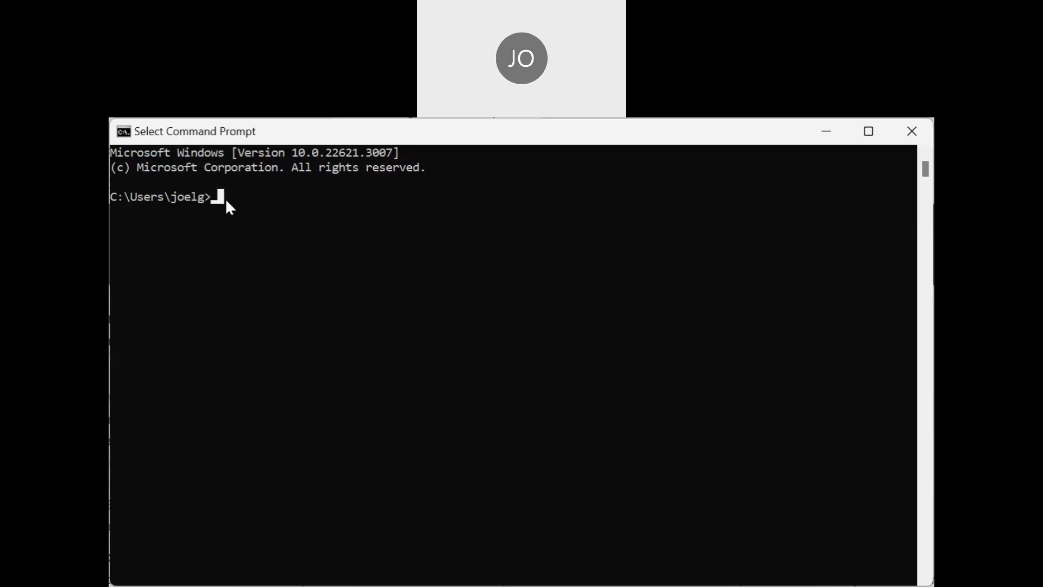
{"action": "type", "text": "c"}
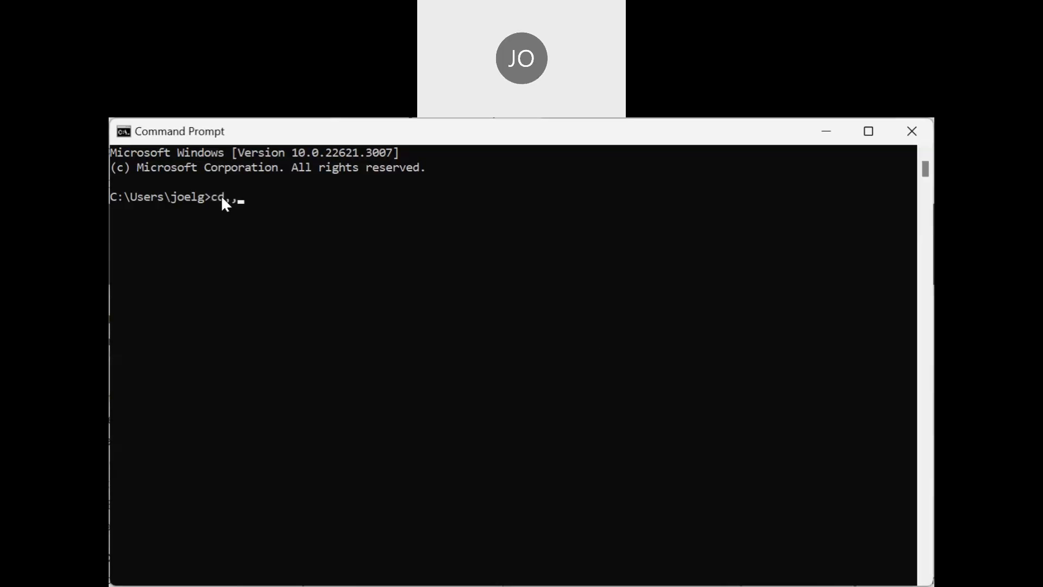
{"action": "type", "text": "d,,"}
{"action": "key", "text": "Return"}
{"action": "key", "text": "Up"}
{"action": "key", "text": "Return"}
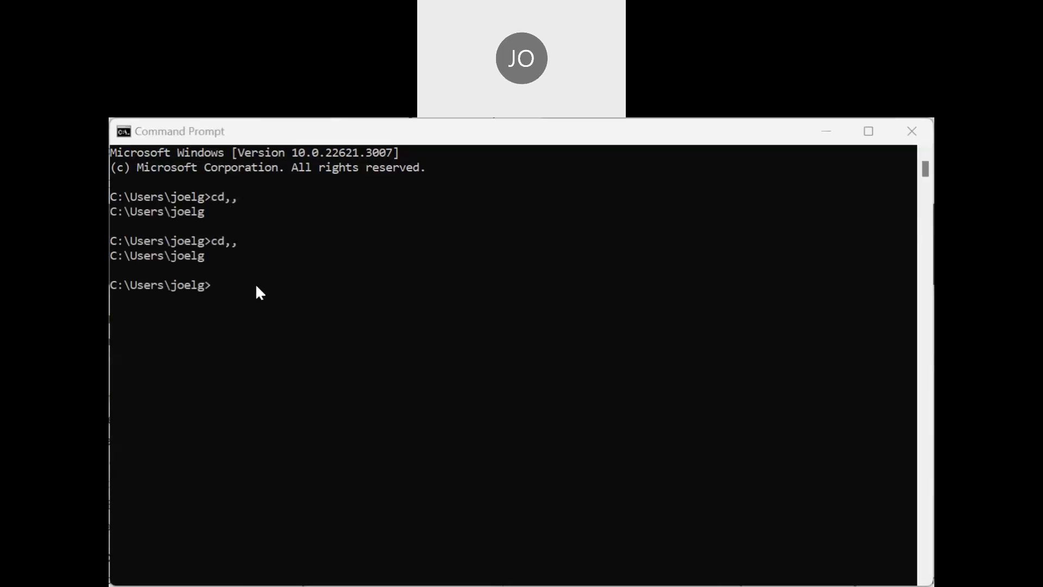
Step: Go up two folder levels to the C:\ root with "cd.." and clear the screen with cls
{"action": "left_click", "coordinate": [225, 285]}
{"action": "type", "text": "c"}
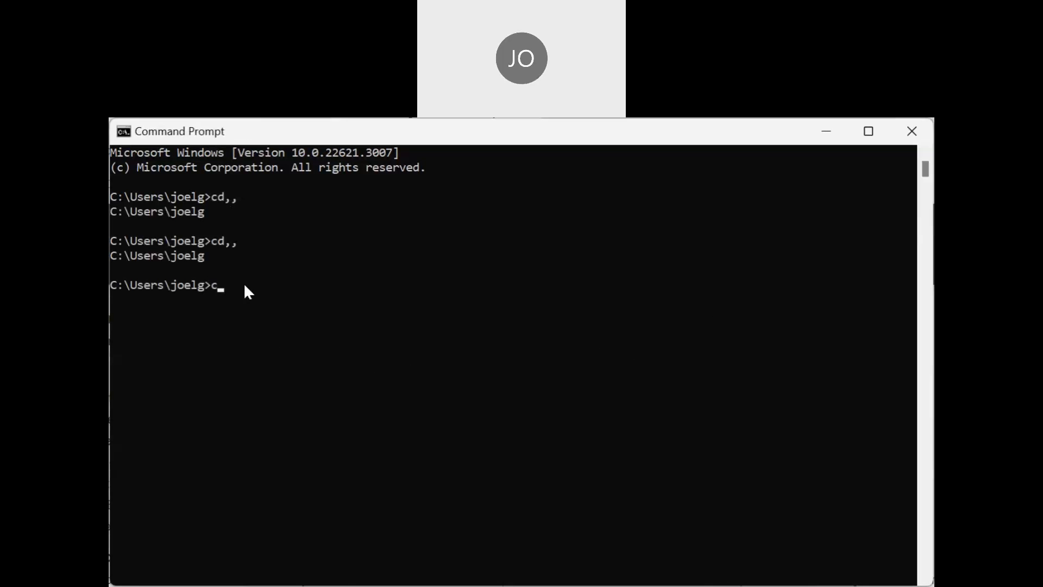
{"action": "type", "text": "d.."}
{"action": "key", "text": "Return"}
{"action": "type", "text": "cd.."}
{"action": "key", "text": "Return"}
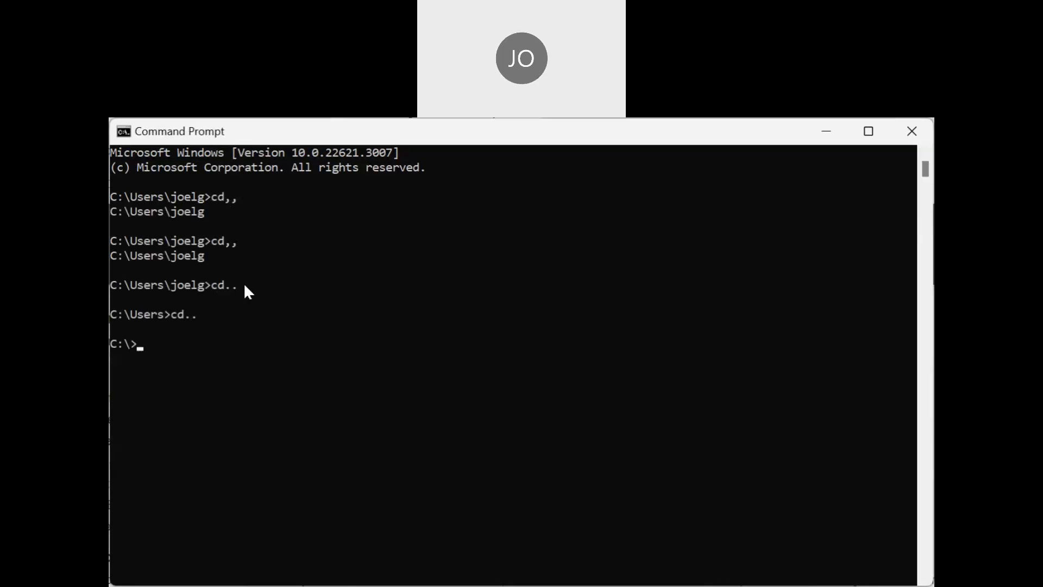
{"action": "type", "text": "cls"}
{"action": "key", "text": "Return"}
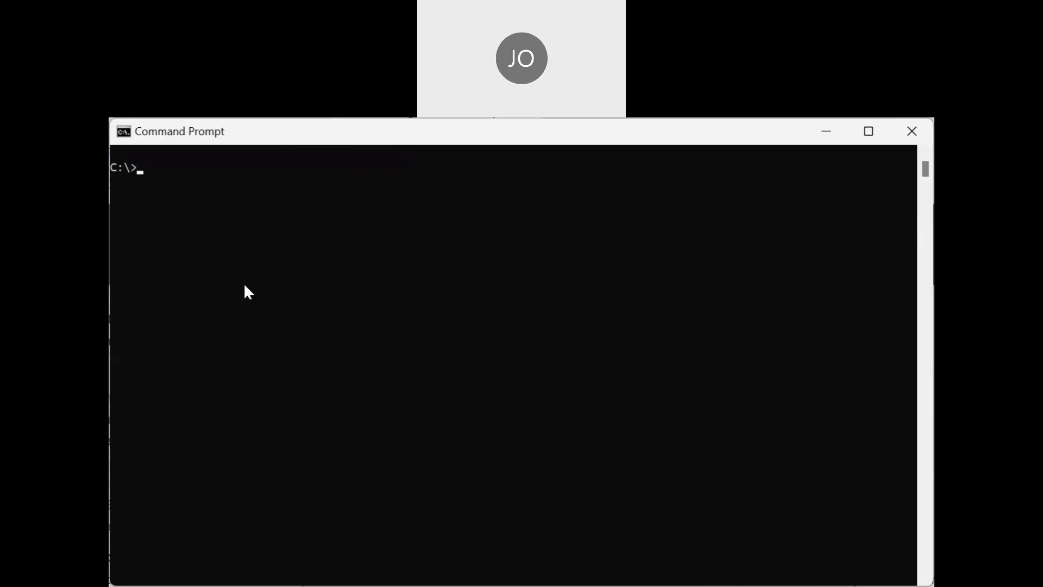
{"action": "type", "text": "ping www.cisco."}
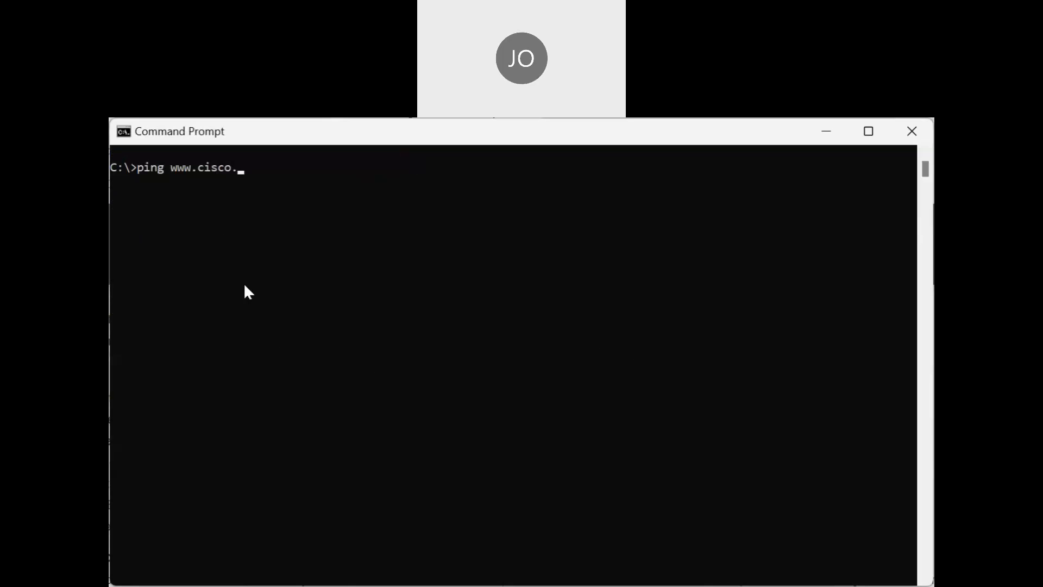
{"action": "type", "text": "com"}
{"action": "key", "text": "Return"}
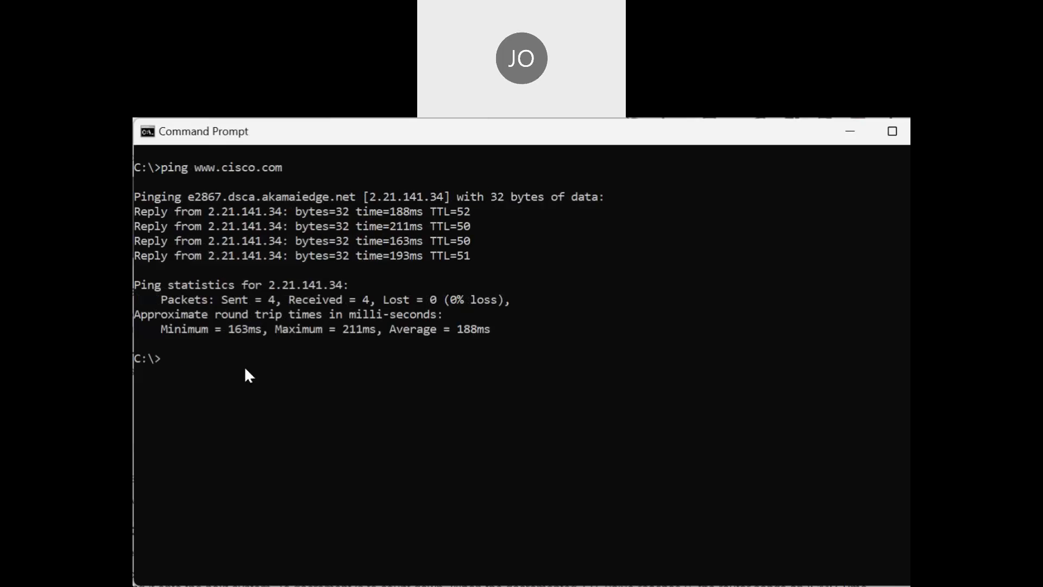
{"action": "type", "text": "ping www.afrinic.net"}
{"action": "key", "text": "Return"}
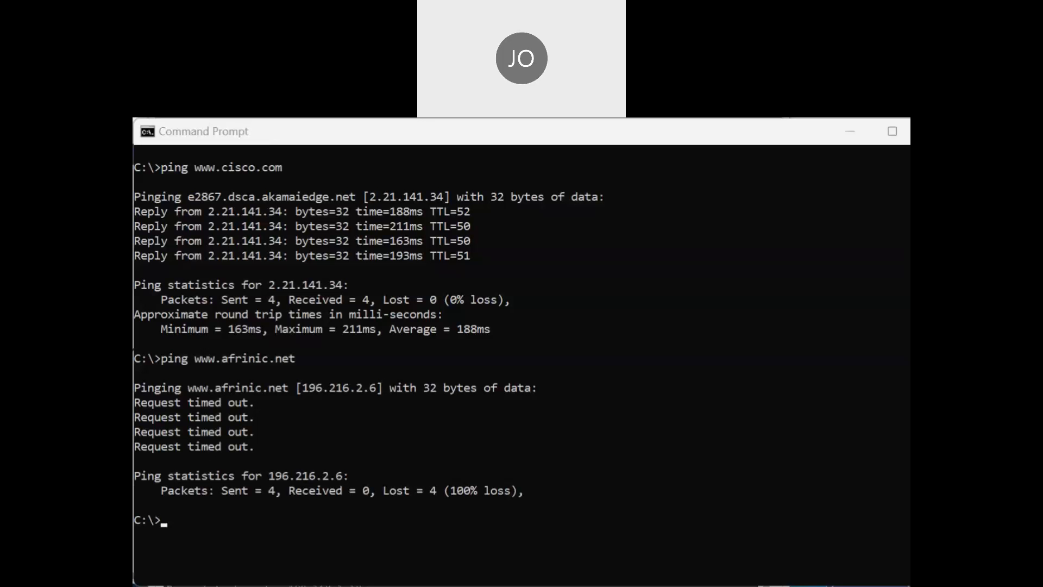
{"action": "left_click", "coordinate": [447, 530]}
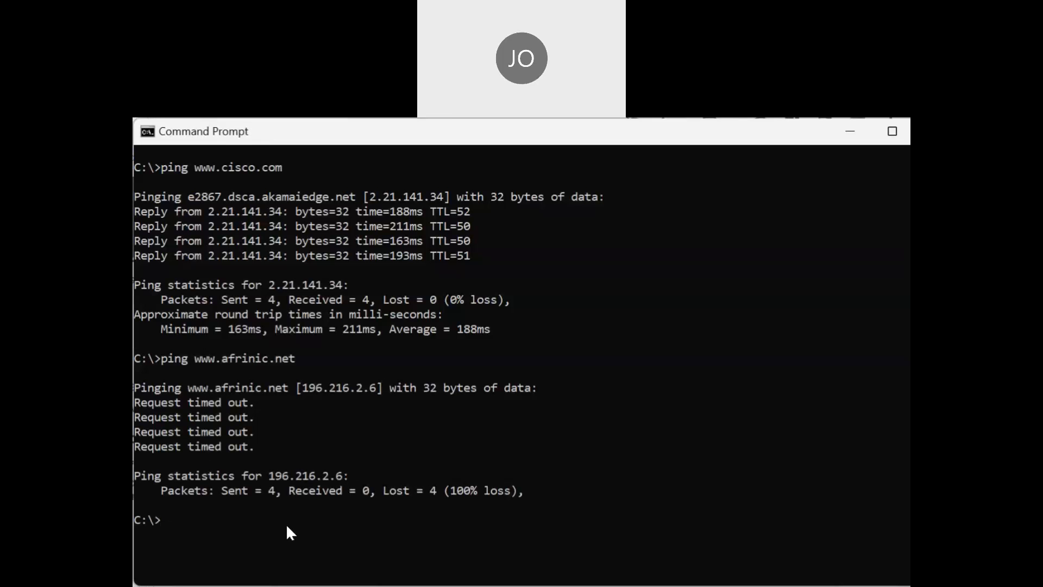
{"action": "type", "text": "cls"}
{"action": "key", "text": "Return"}
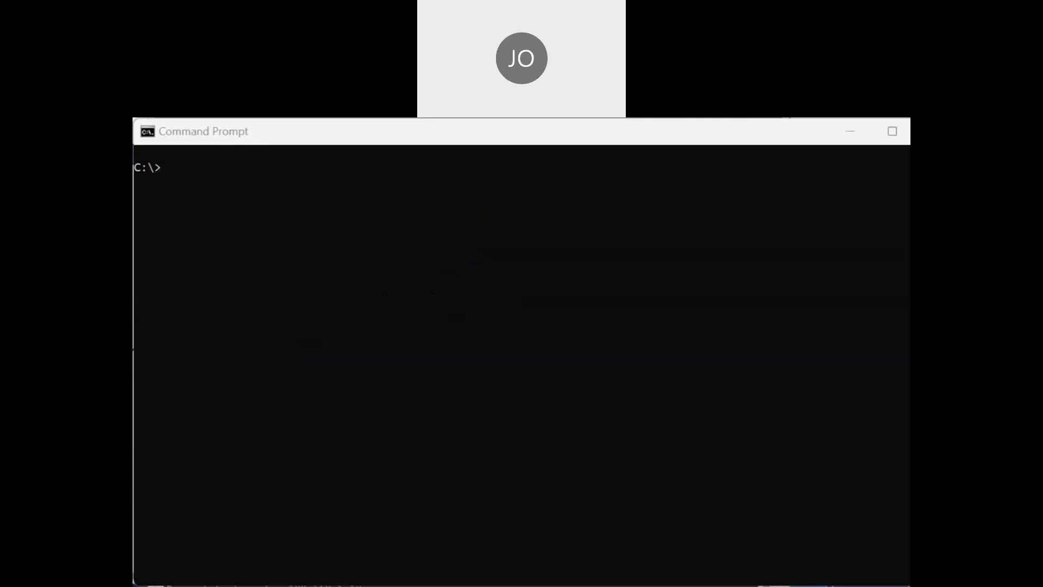
{"action": "left_click", "coordinate": [382, 197]}
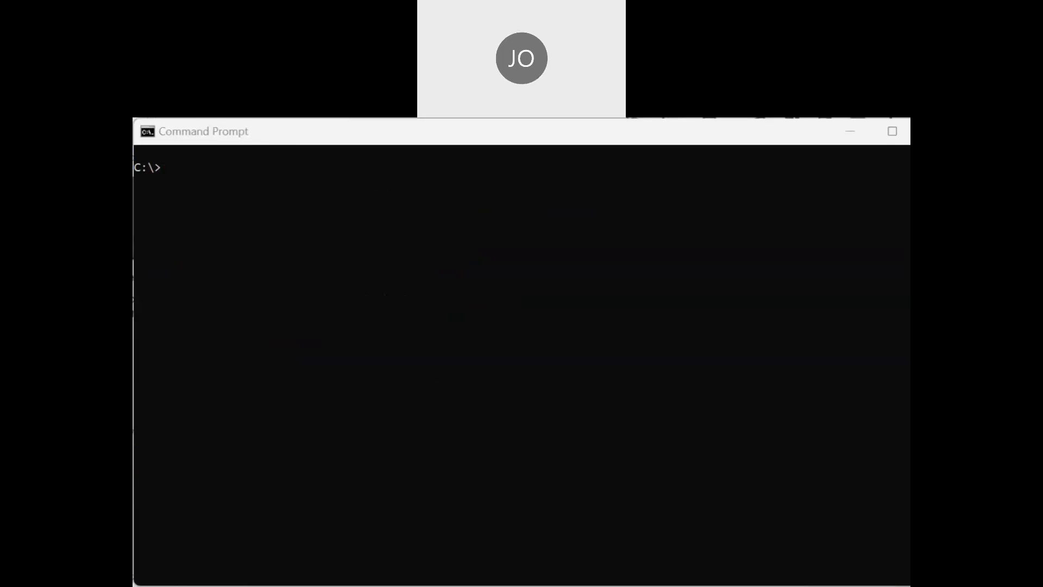
{"action": "left_click", "coordinate": [237, 175]}
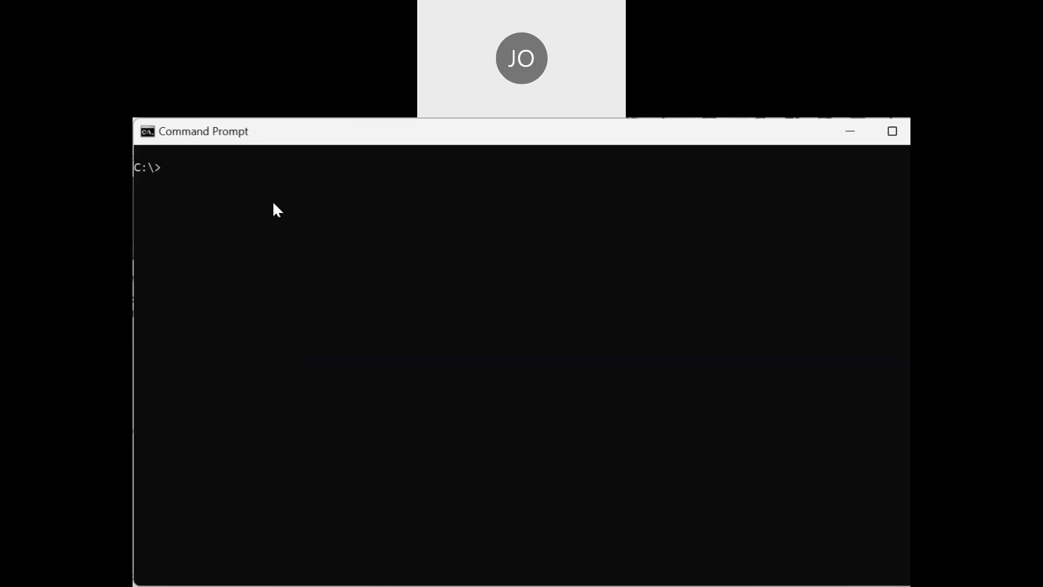
{"action": "type", "text": "tracert www.cisco.com"}
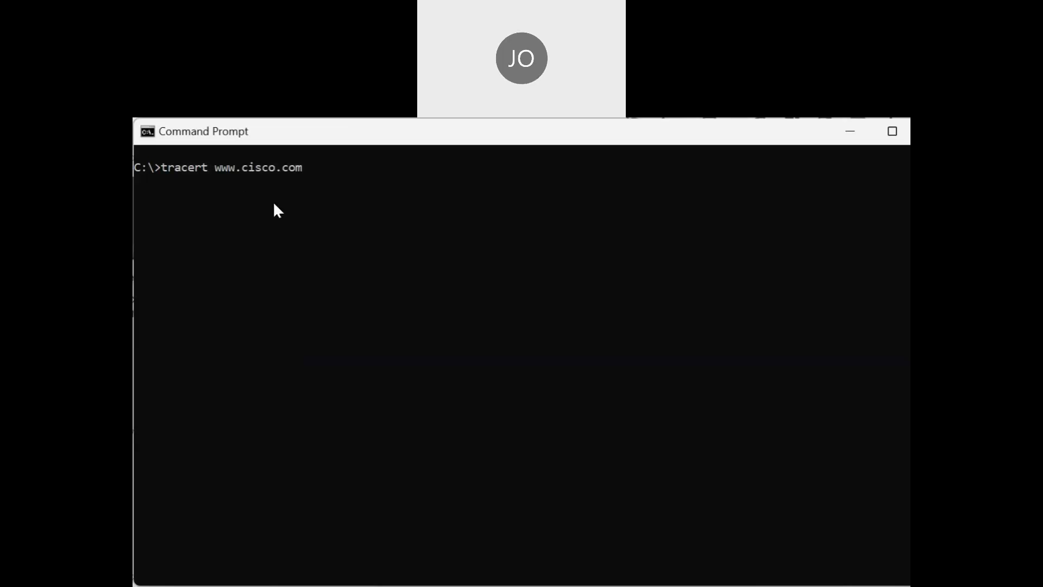
{"action": "key", "text": "Return"}
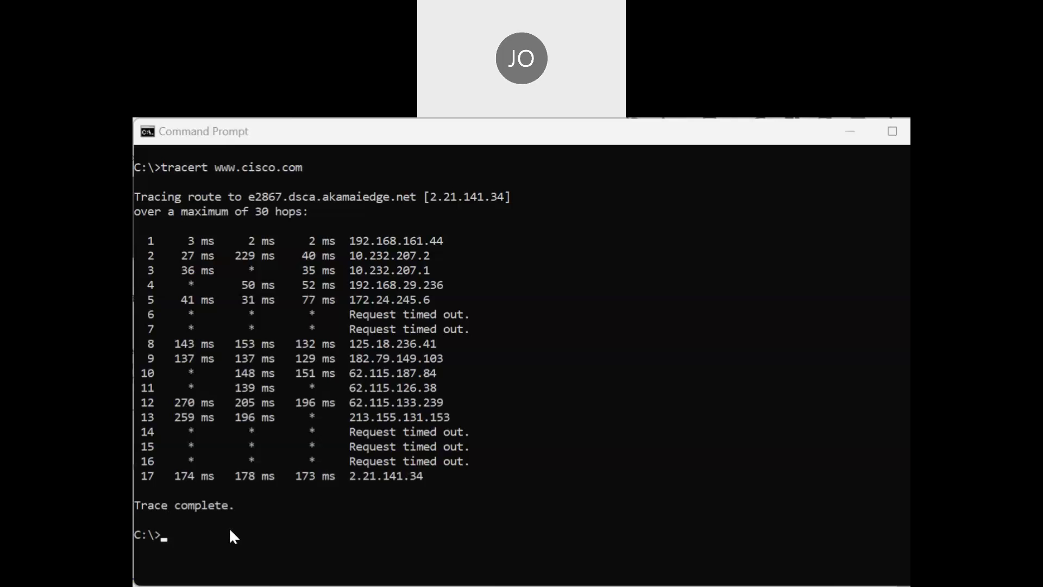
{"action": "left_click", "coordinate": [190, 541]}
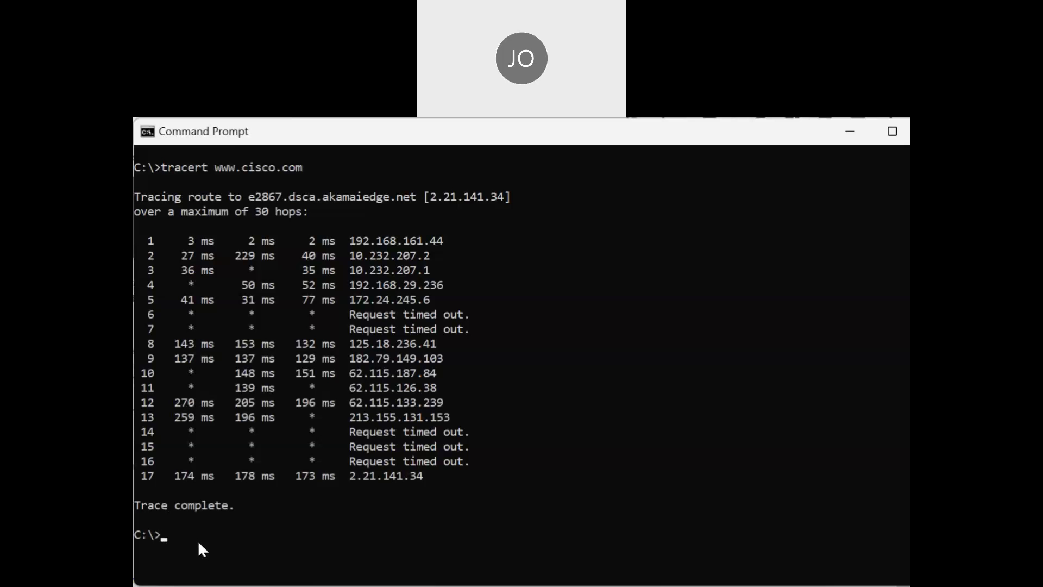
{"action": "type", "text": "tracert www.apnic.ne"}
{"action": "type", "text": "t"}
{"action": "key", "text": "Return"}
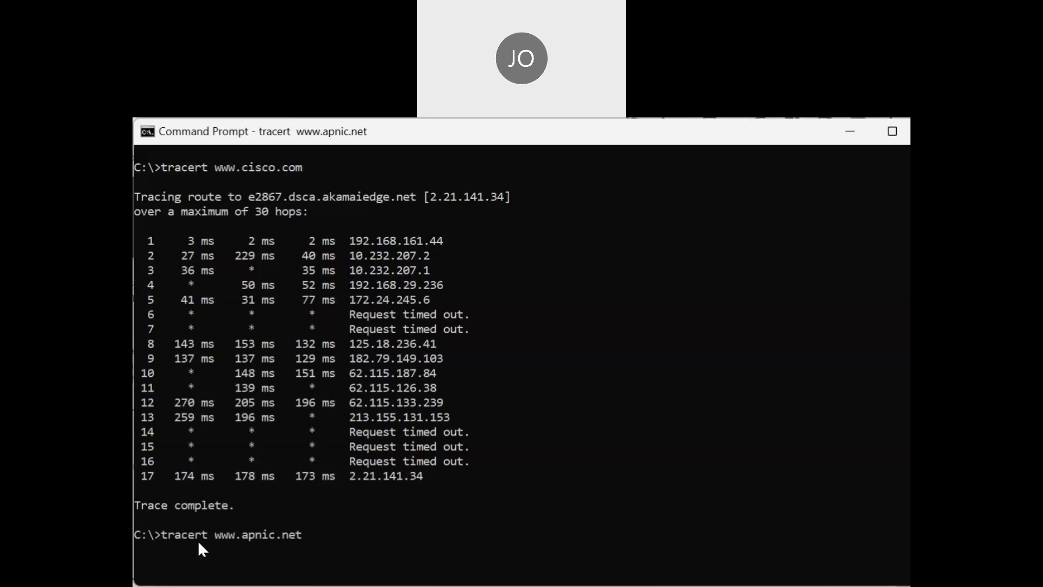